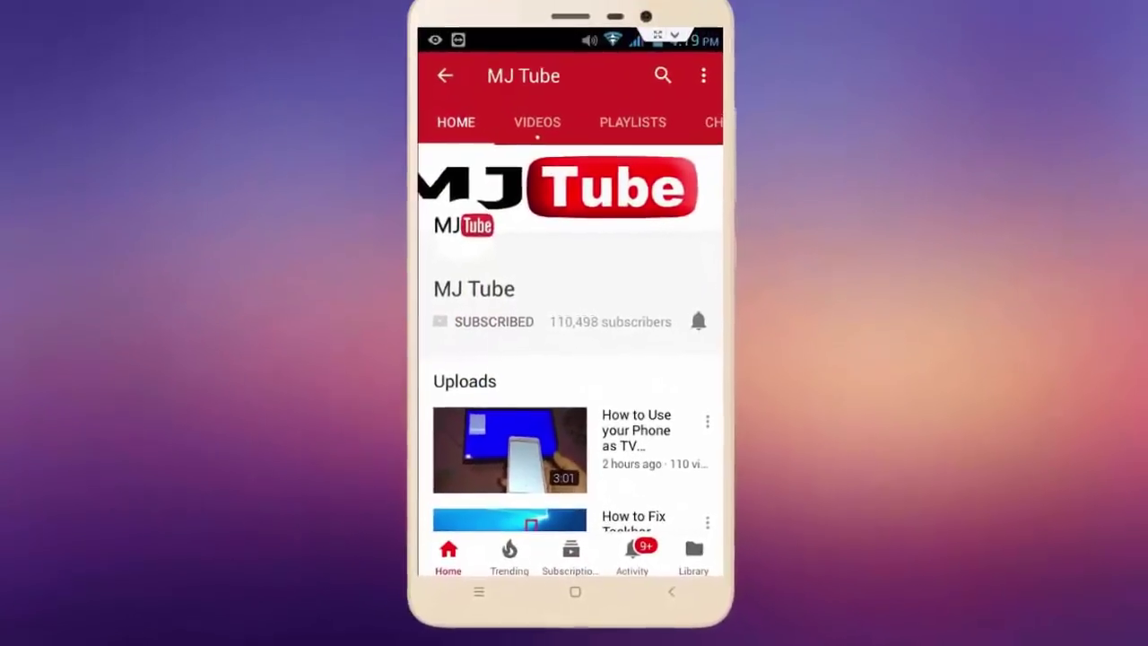
Turn on all notifications with the bell beside SUBSCRIBED on the MJ Tube channel page
left_click(698, 321)
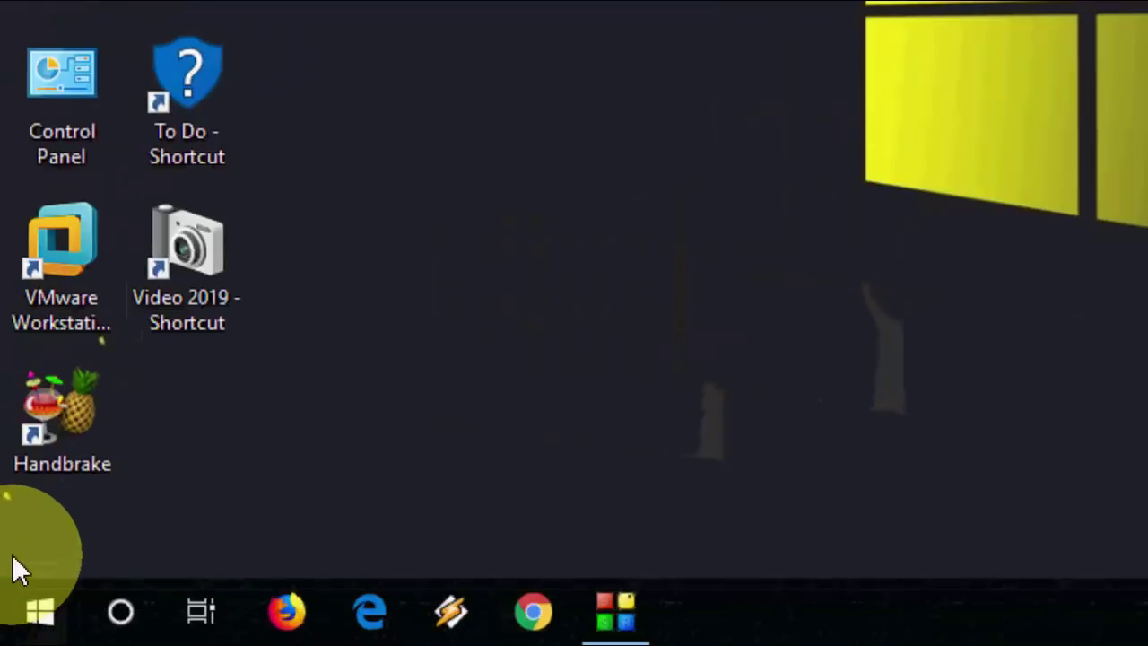
Run 'appdata' from the Run dialog to open the AppData folder
key("super")
key("super")
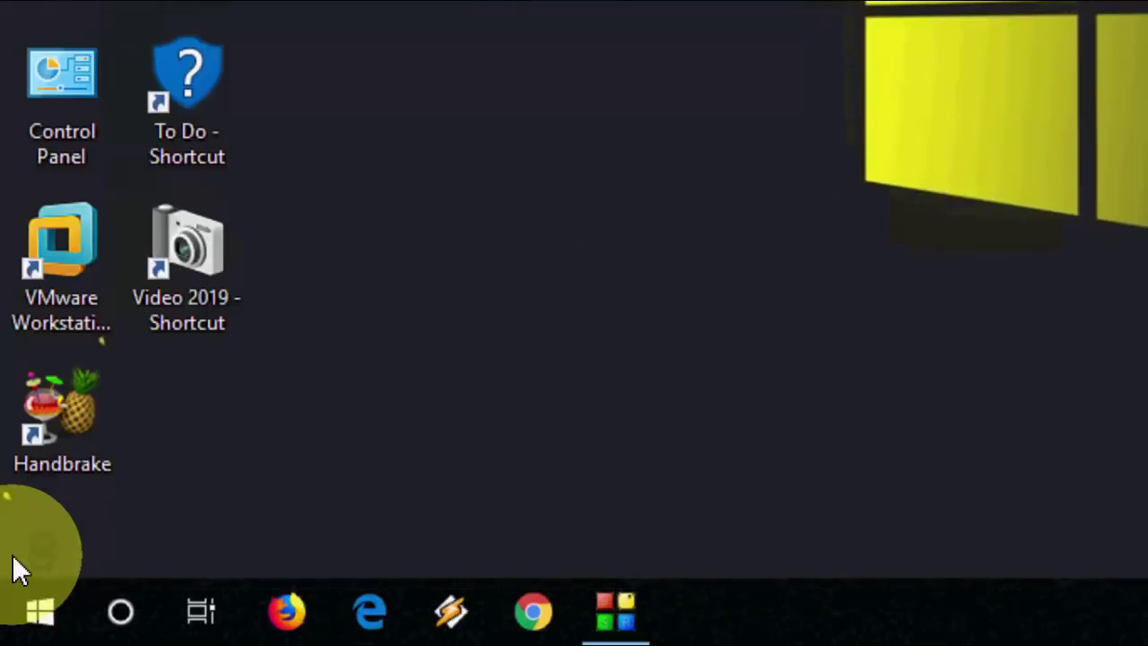
key("super+r")
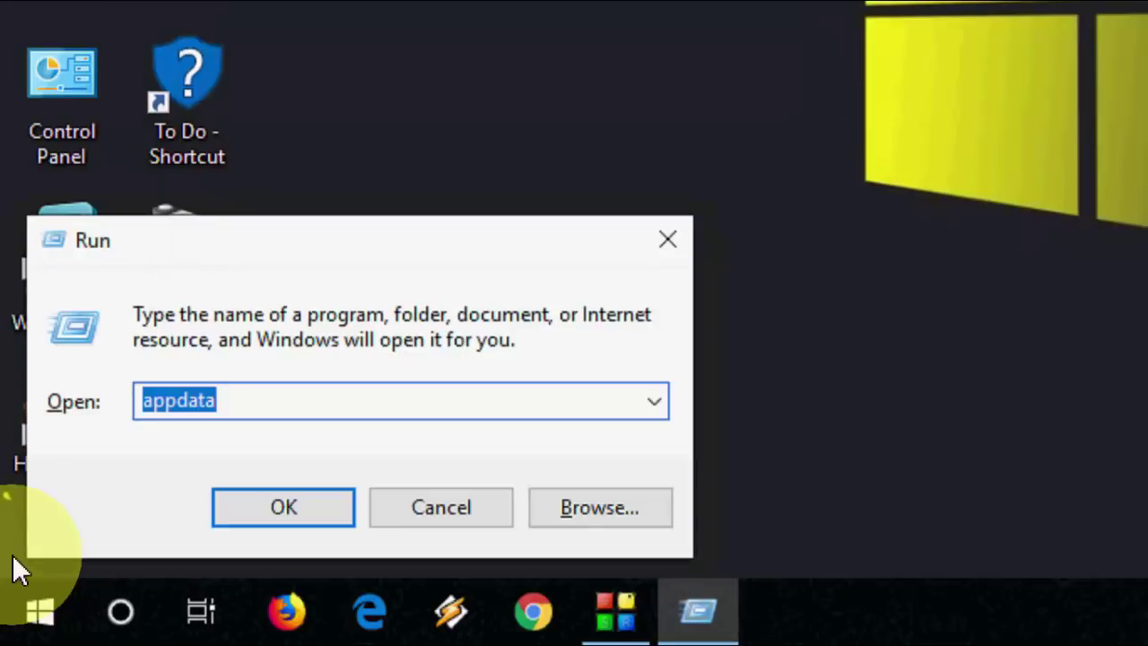
type("appdata")
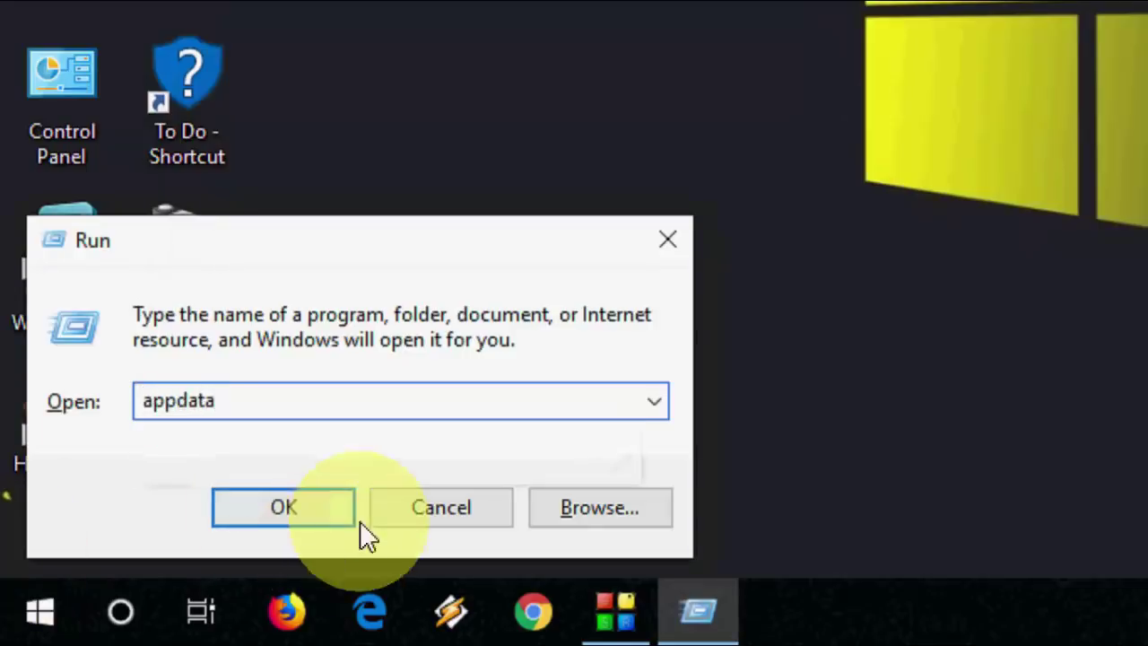
left_click(346, 518)
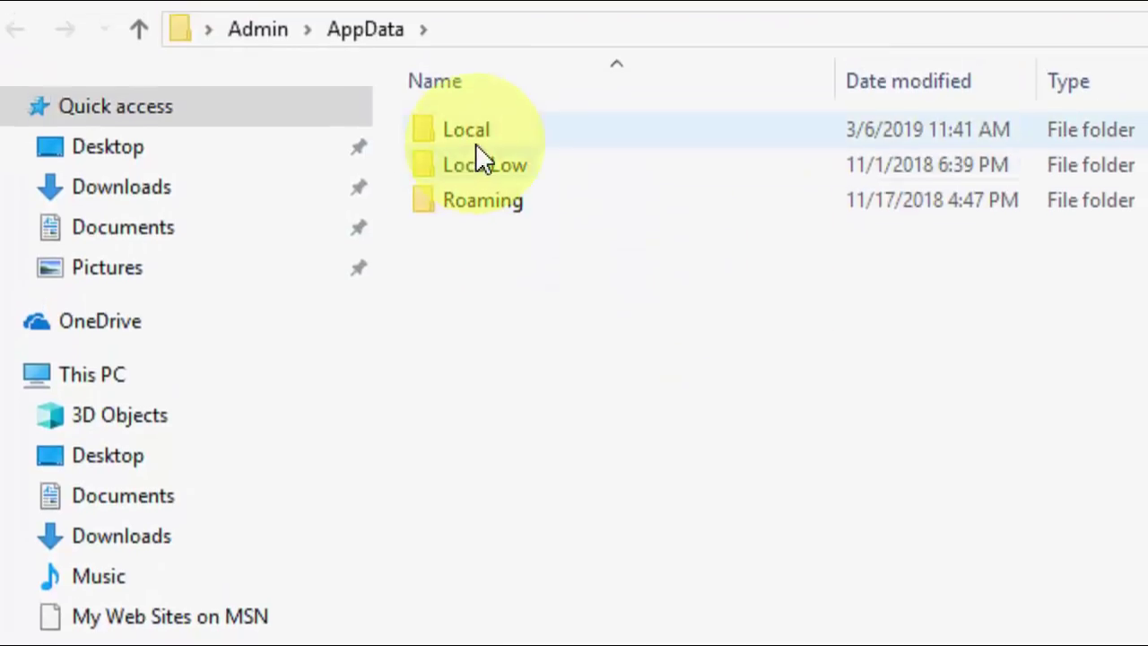
Open the Local folder and apply 'Show hidden files, folders, and drives' in Folder Options
double_click(496, 125)
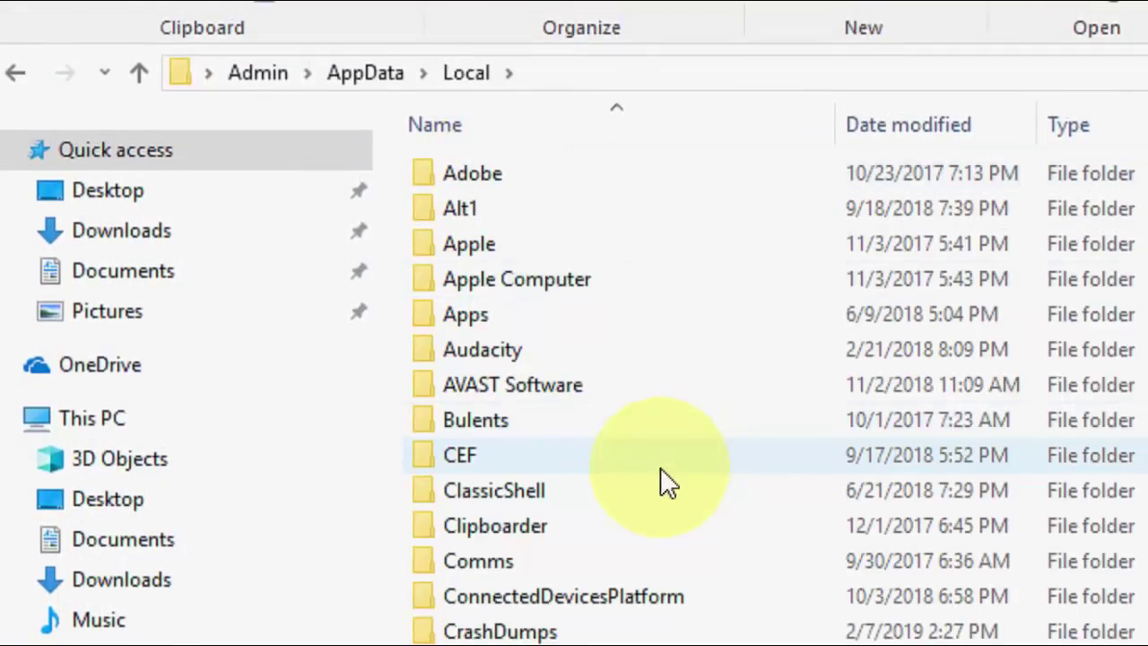
left_click(272, 29)
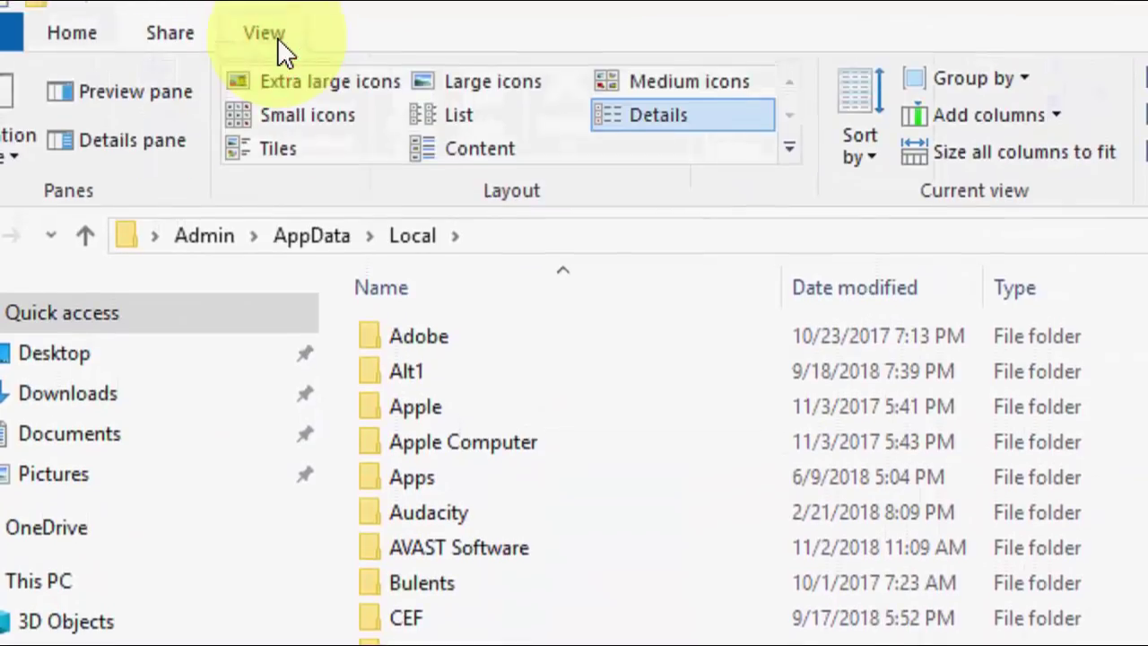
left_click(1147, 160)
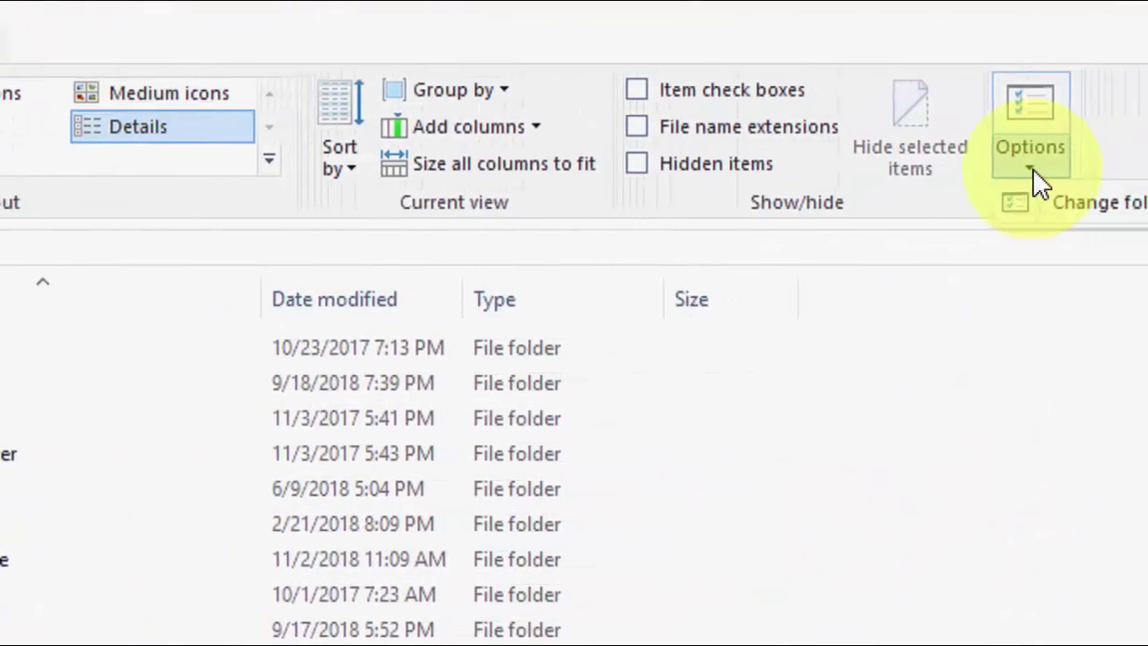
left_click(1104, 213)
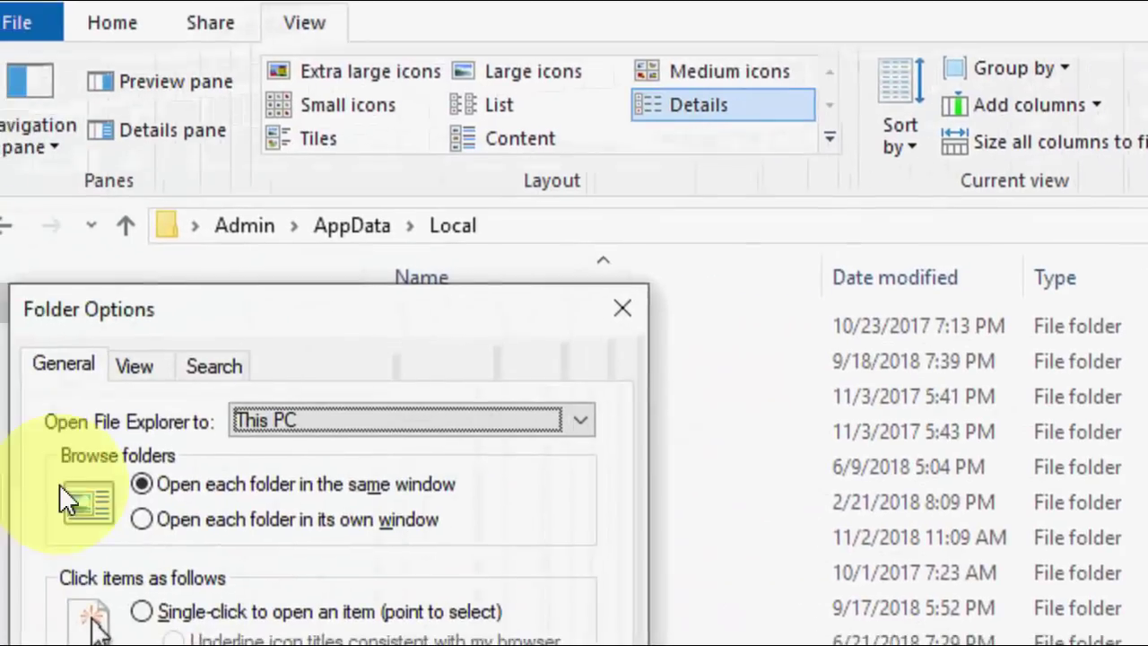
left_click(139, 369)
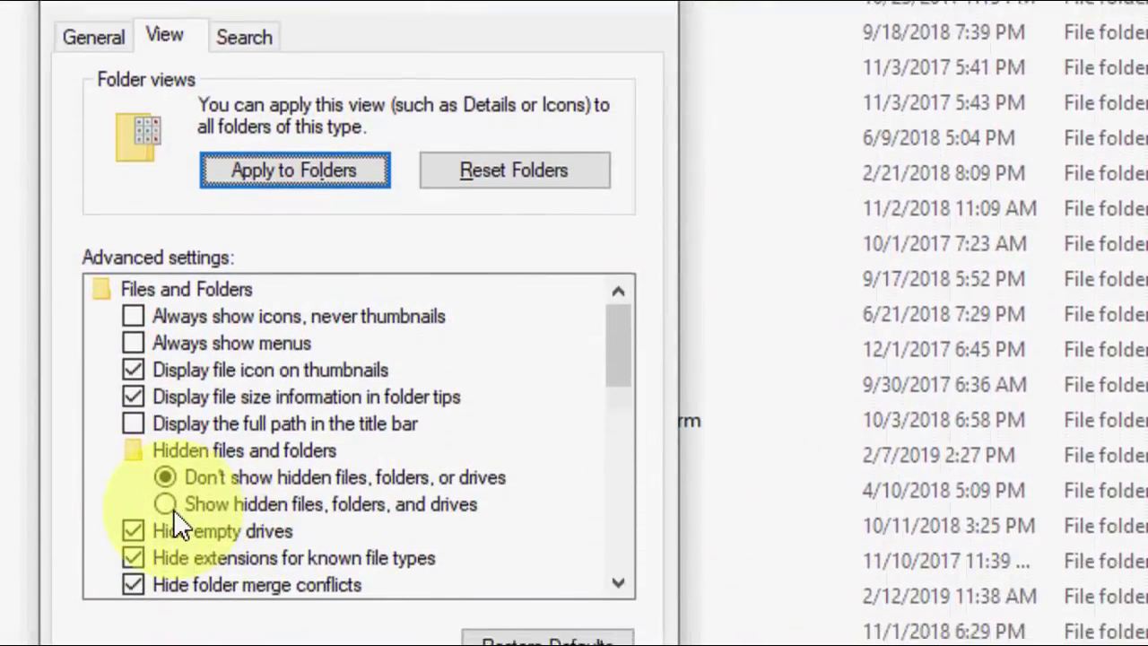
left_click(192, 491)
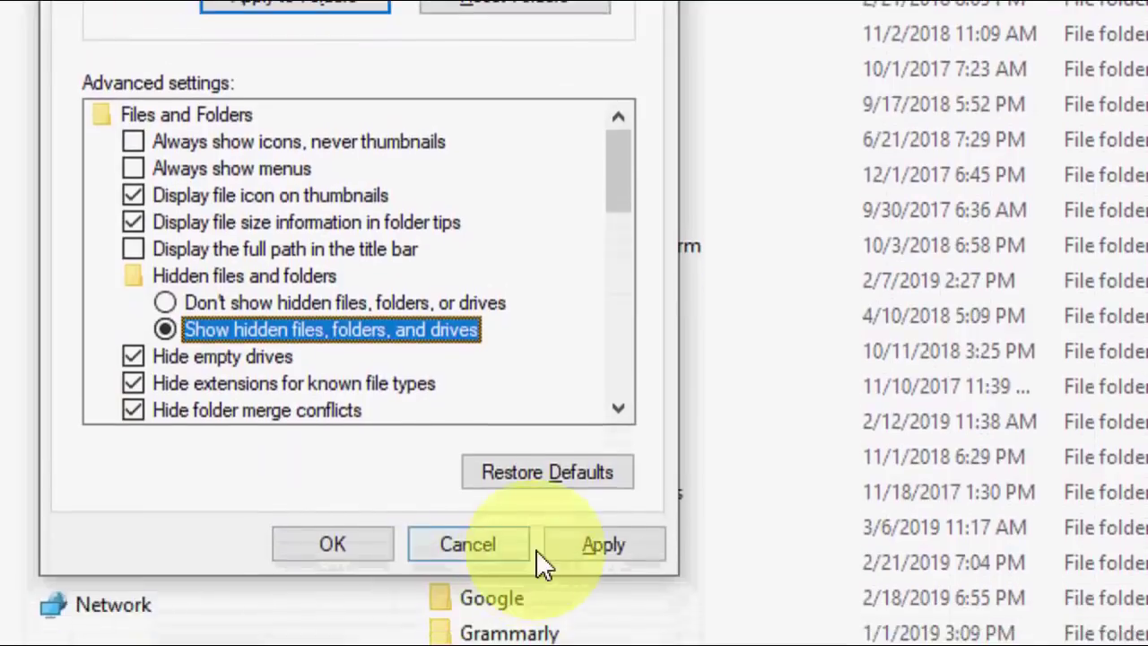
left_click(584, 544)
Close Folder Options, then delete the IconCache database file at the bottom of Local
left_click(339, 539)
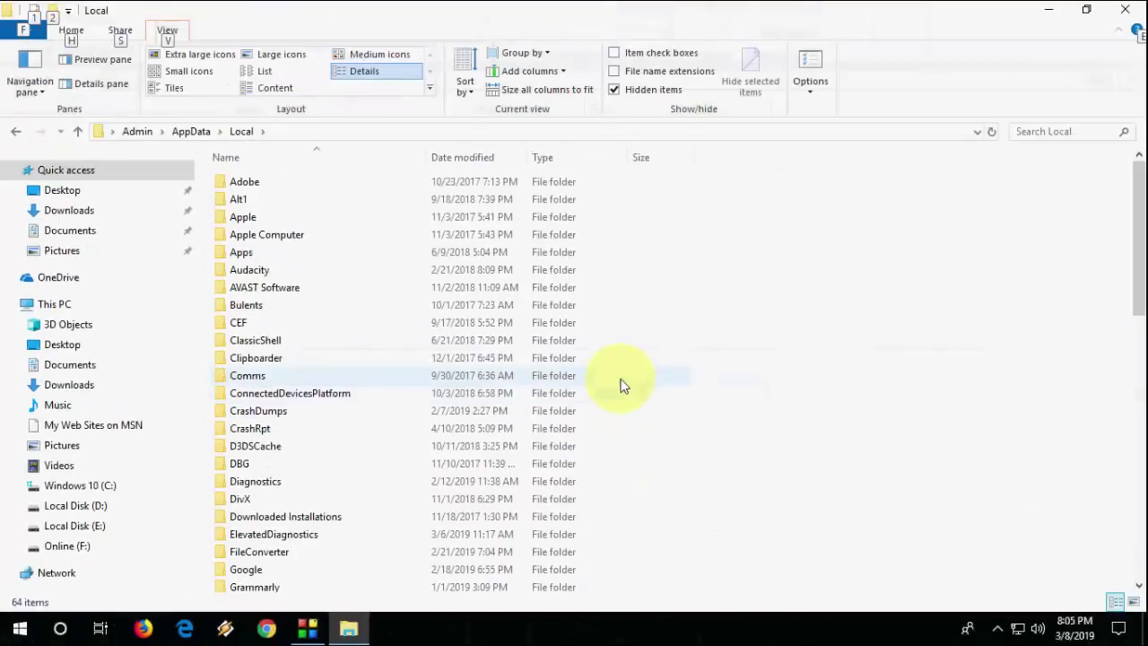
scroll(999, 364, "down", 10)
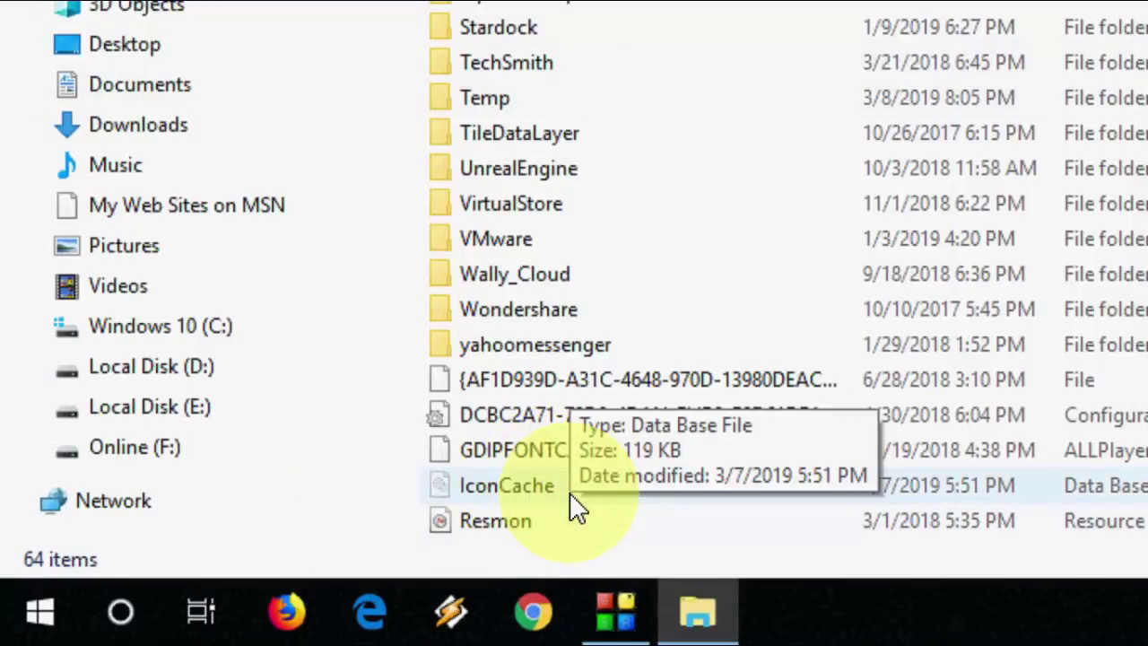
right_click(577, 508)
left_click(544, 505)
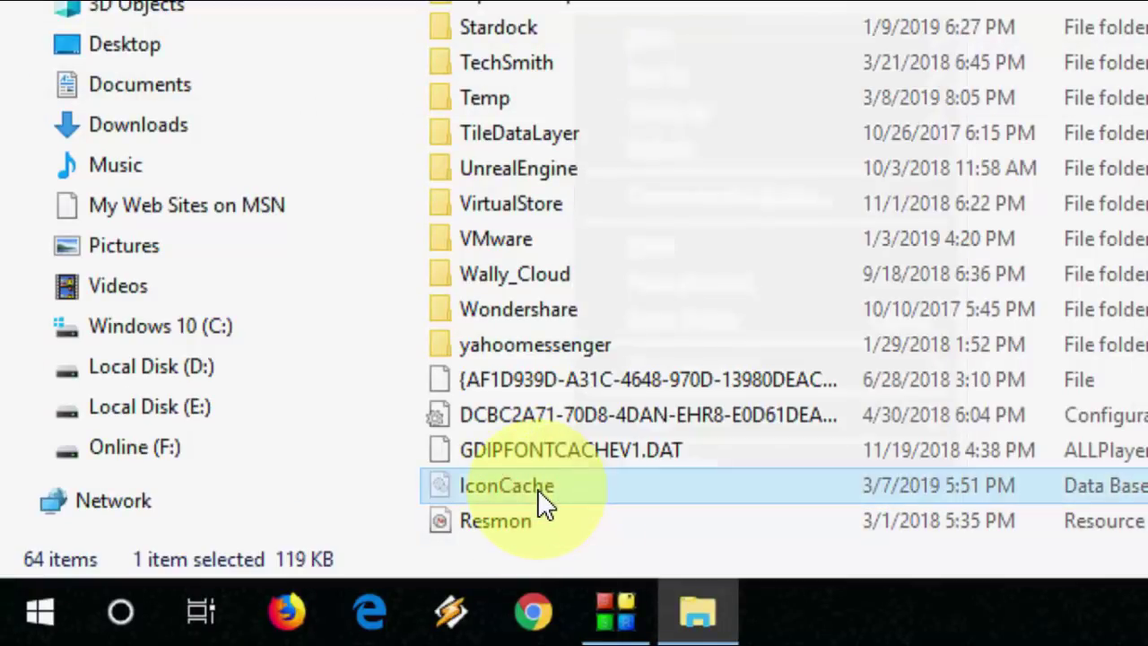
right_click(544, 505)
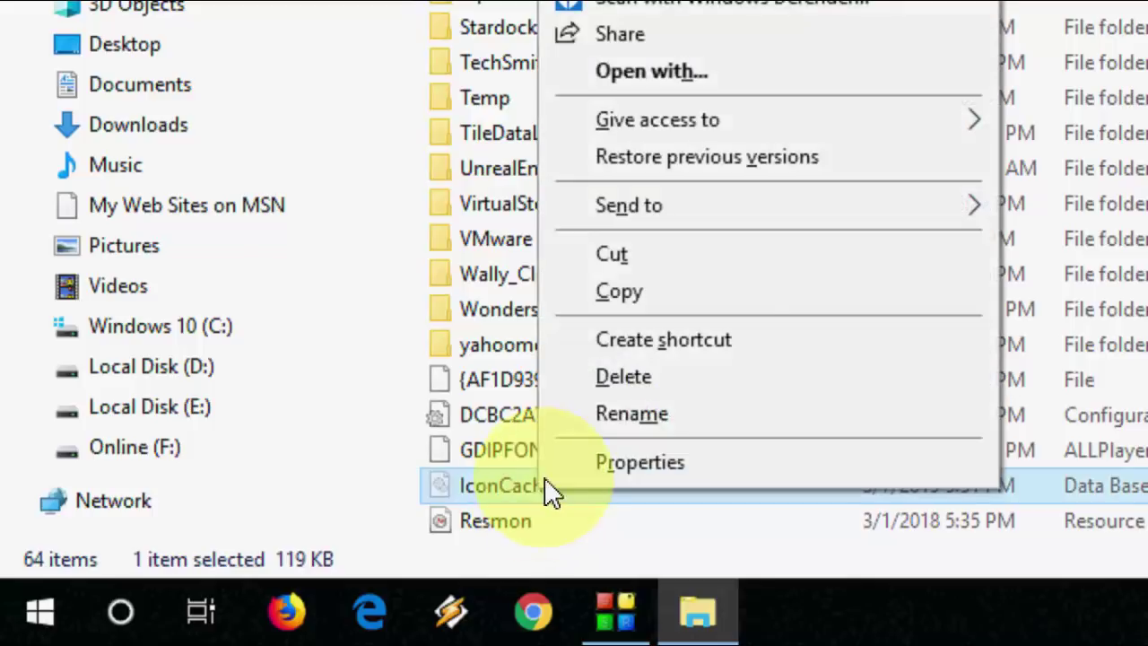
left_click(690, 377)
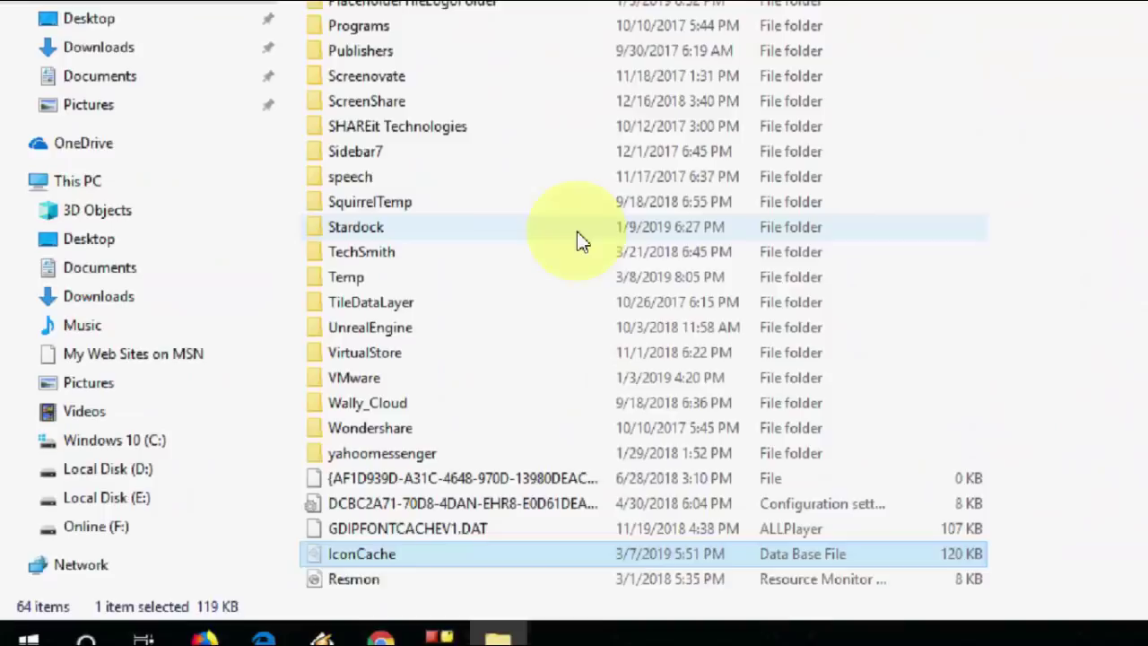
scroll(613, 131, "up", 4)
Navigate from AppData into Local\Microsoft\Windows
key("alt")
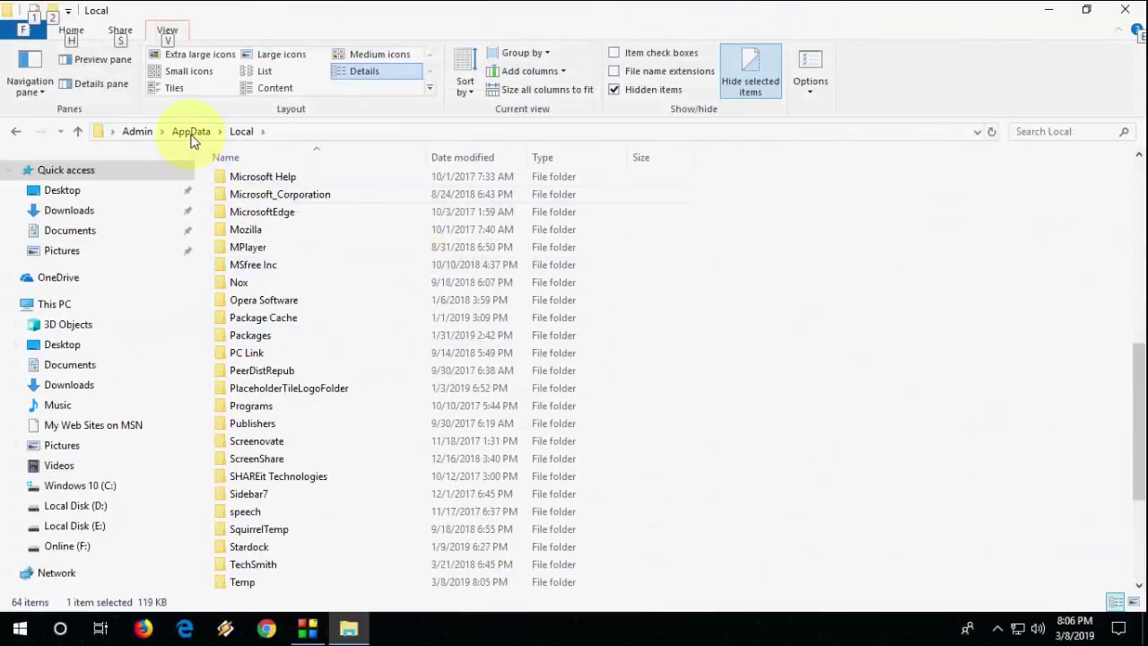
left_click(191, 134)
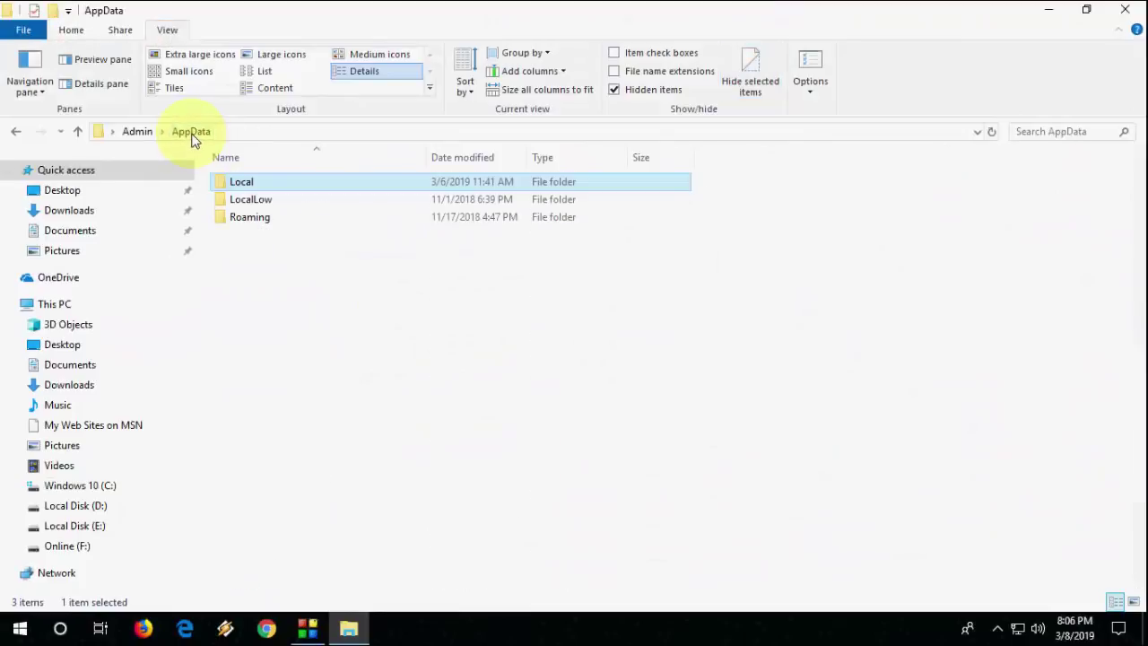
double_click(251, 184)
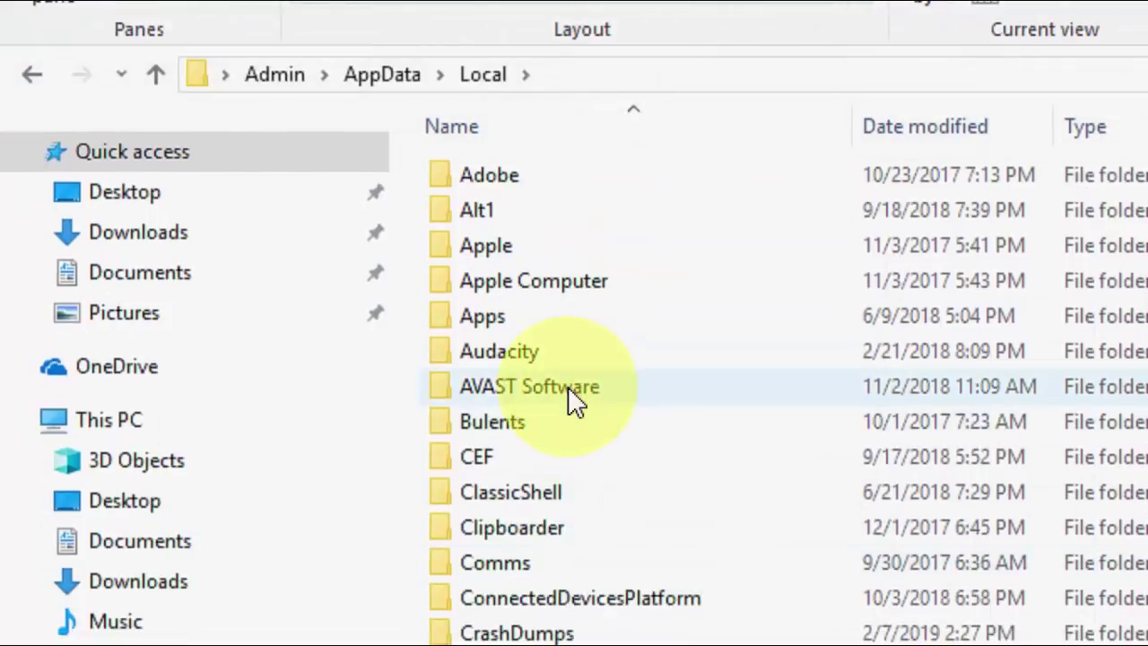
left_click(568, 387)
type("mi")
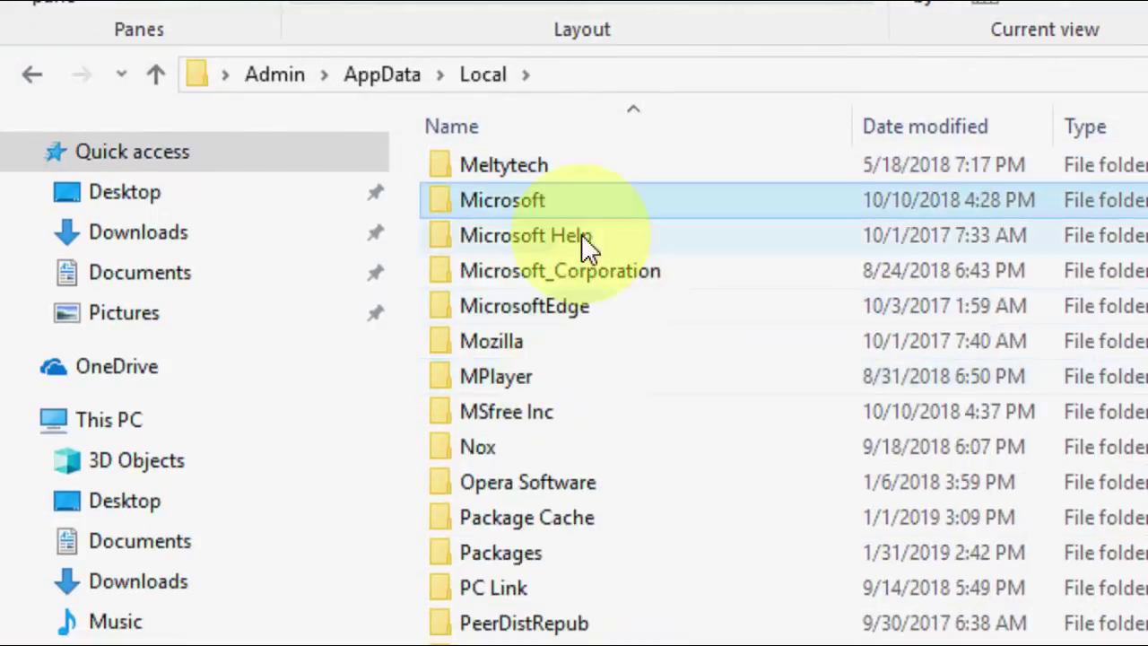
double_click(588, 202)
left_click(609, 260)
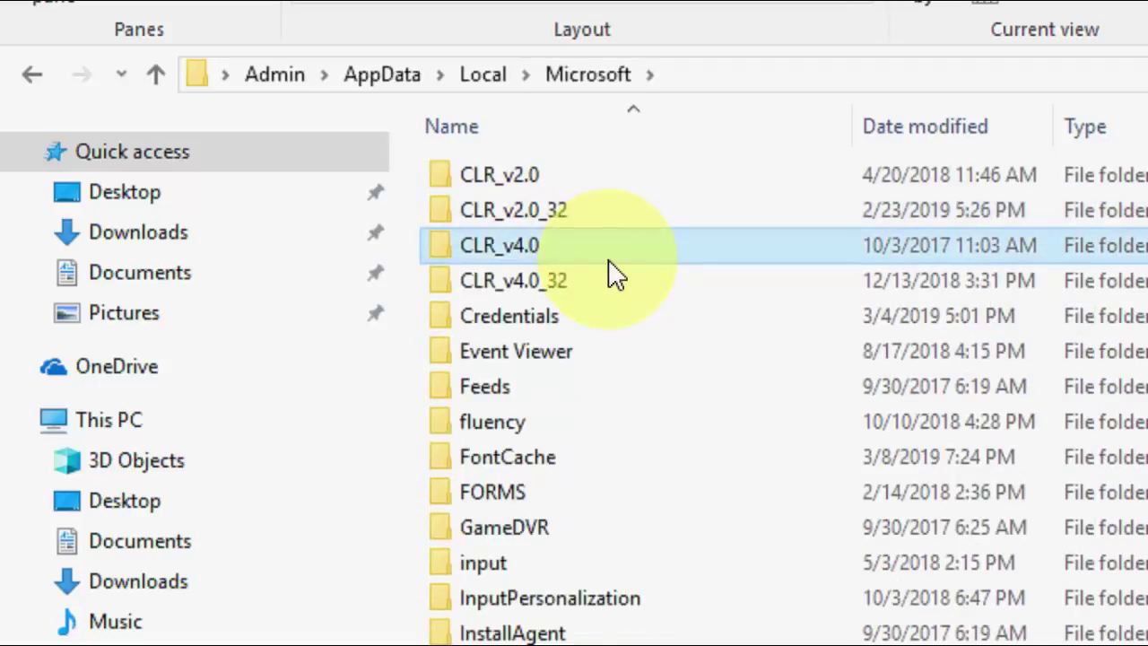
scroll(616, 273, "down", 3)
key("w")
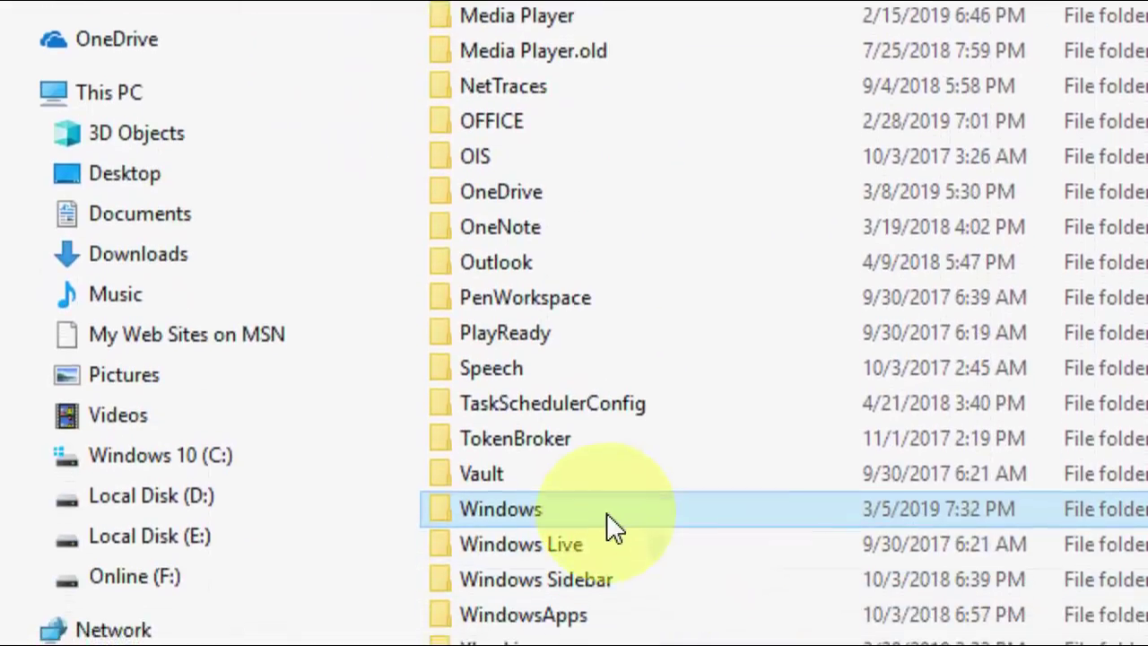
double_click(607, 513)
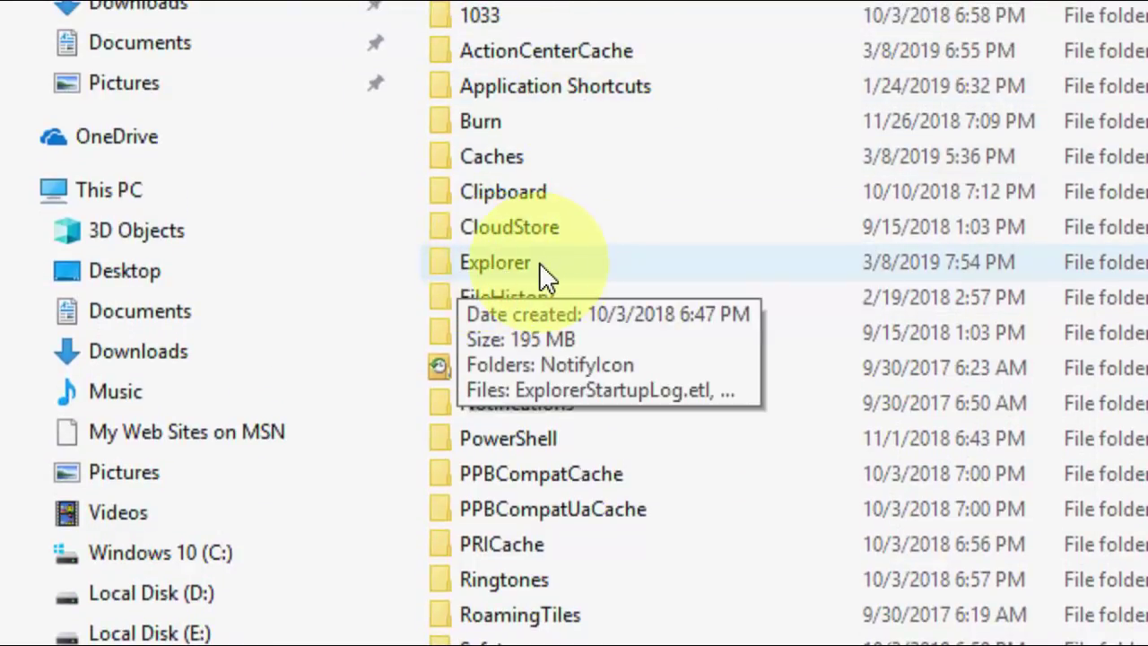
In the Explorer folder, select iconcache_16 through the thumbcache files and delete them
double_click(539, 262)
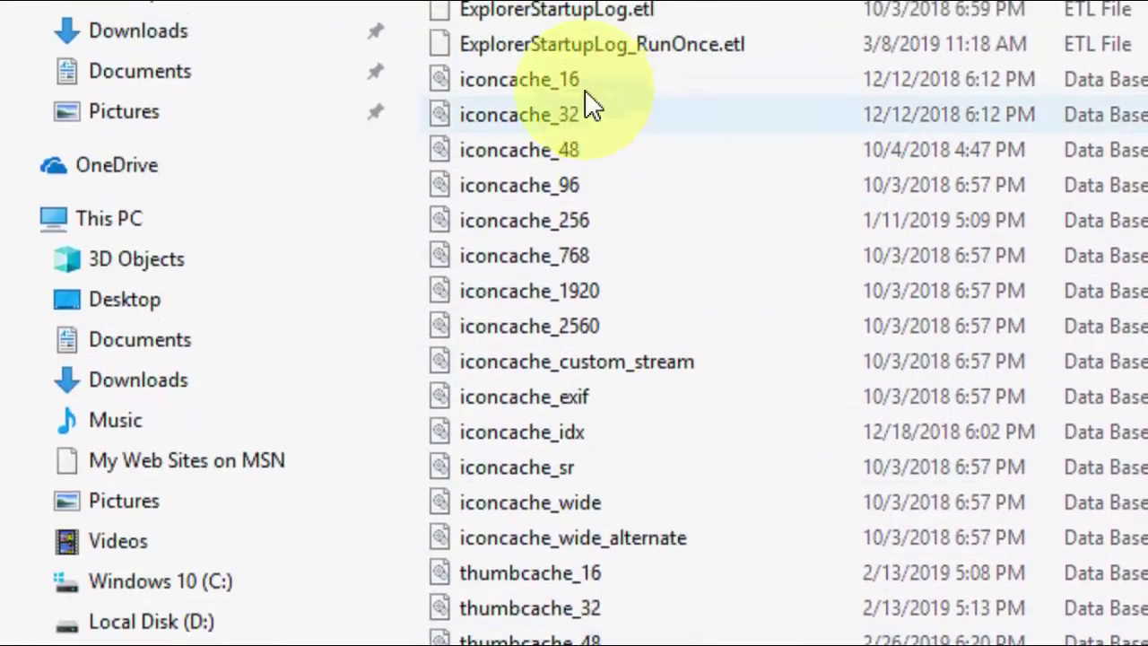
left_click(558, 201)
key("shift+Down")
key("shift+Down")
key("shift+Down")
key("shift+Down")
key("shift+Down")
key("shift+Down")
key("shift+Down")
key("shift+Down")
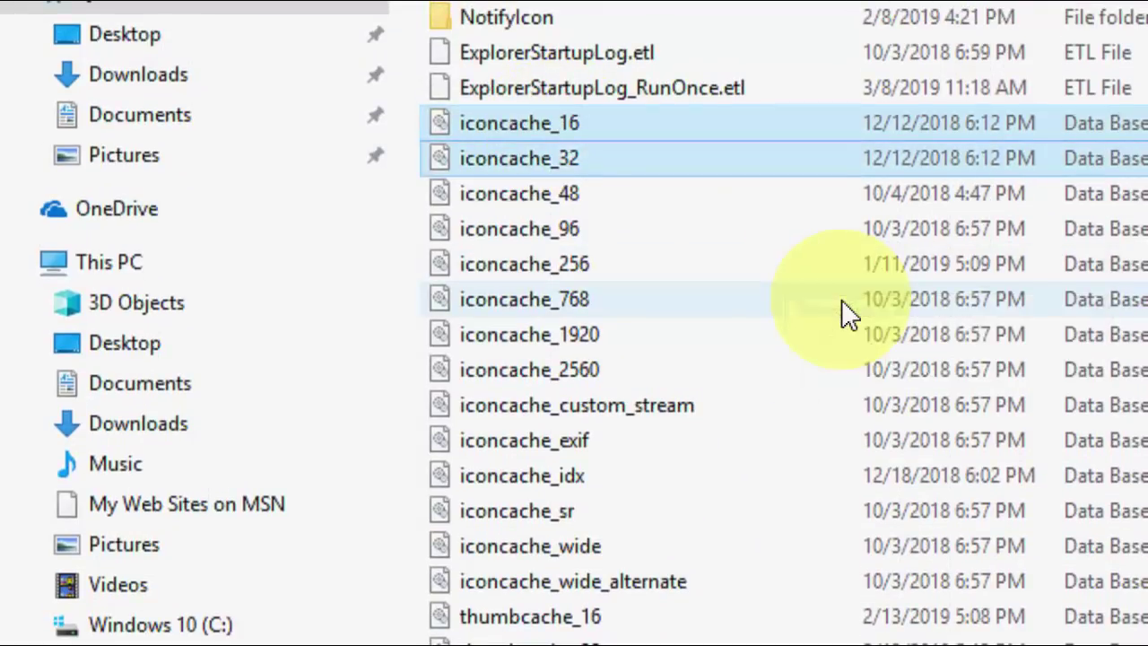
key("shift+Down")
key("shift+Down")
key("shift+Down")
key("shift+Down")
key("shift+Down")
key("shift+Down")
key("shift+Down")
key("shift+Down")
key("shift+Down")
key("shift+Down")
key("shift+Down")
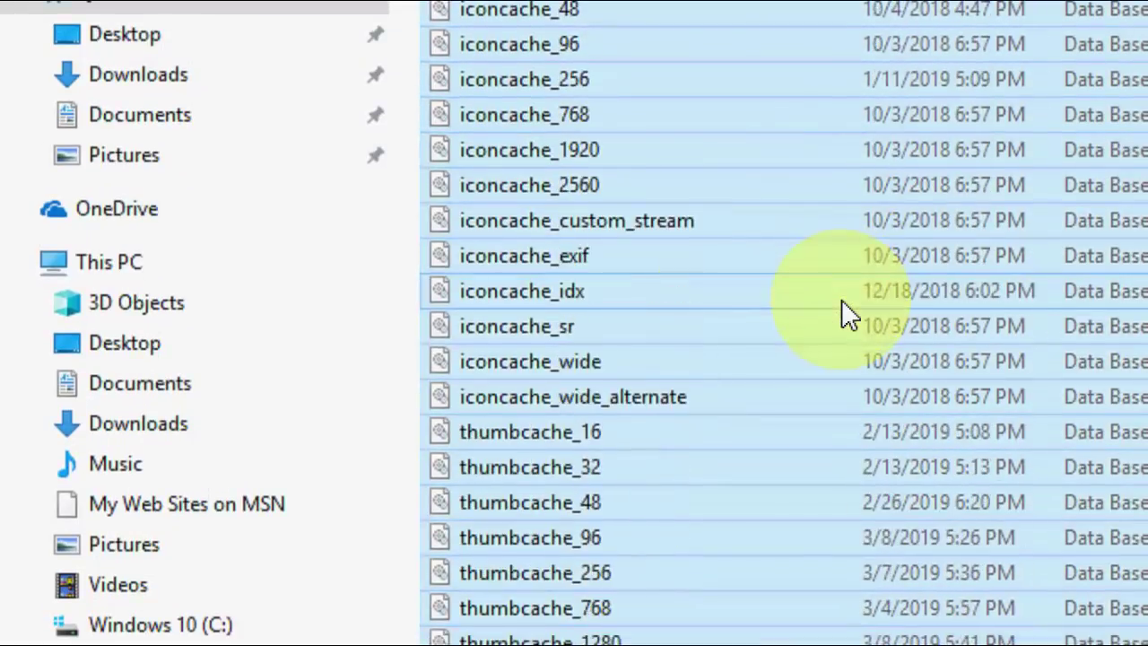
key("shift+Down")
key("shift+Down")
key("shift+Down")
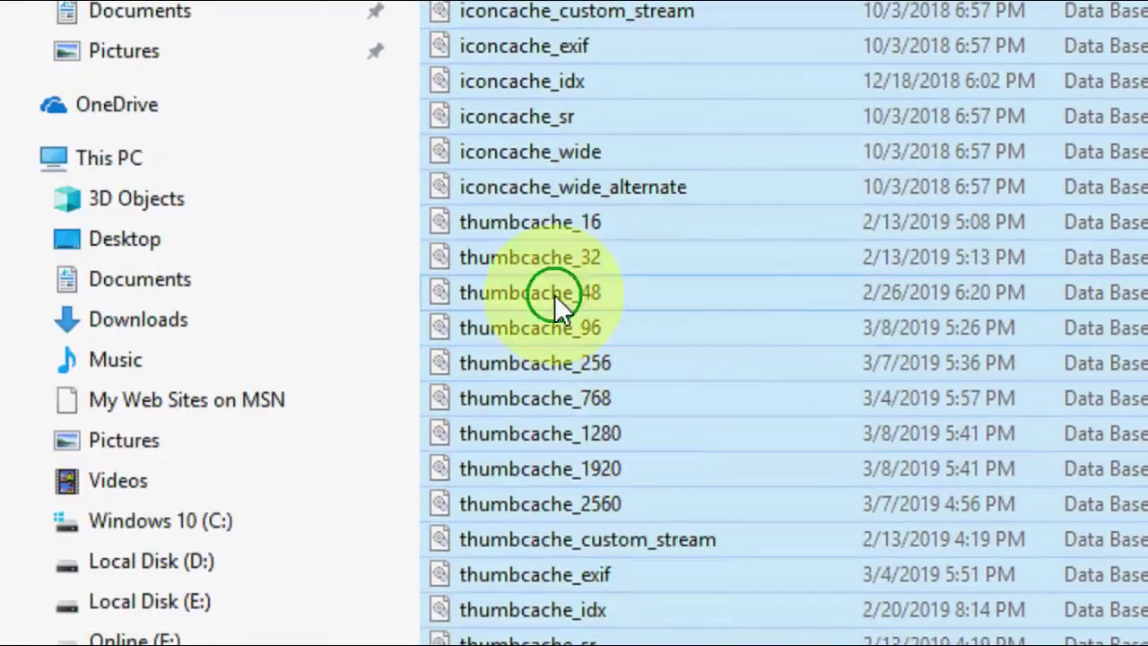
right_click(556, 301)
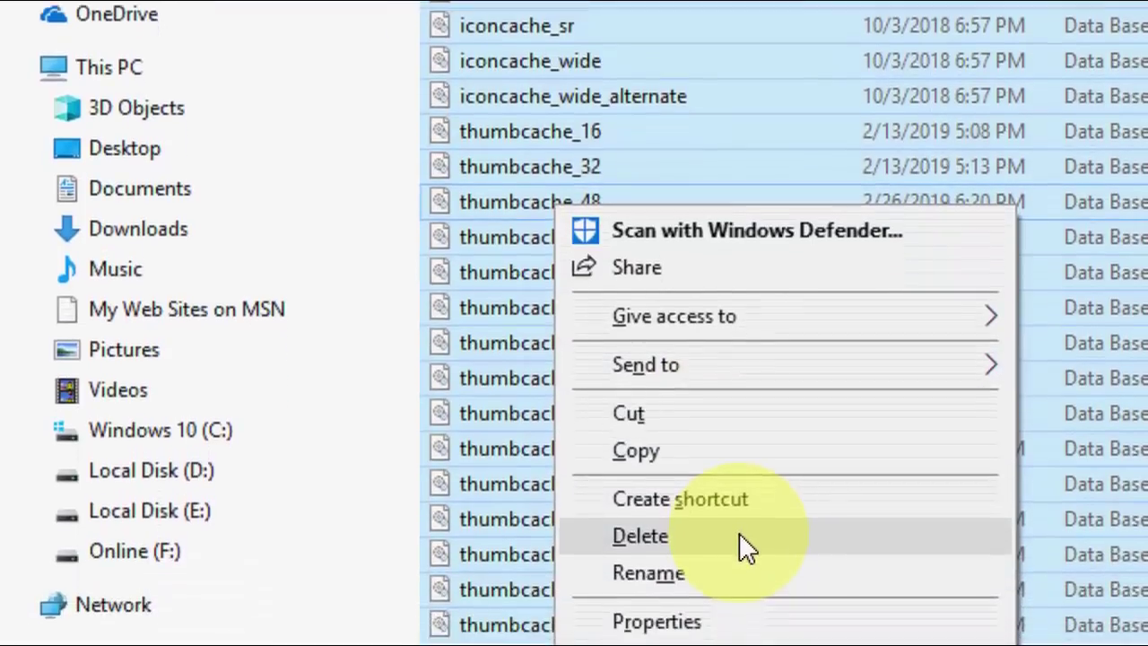
left_click(740, 536)
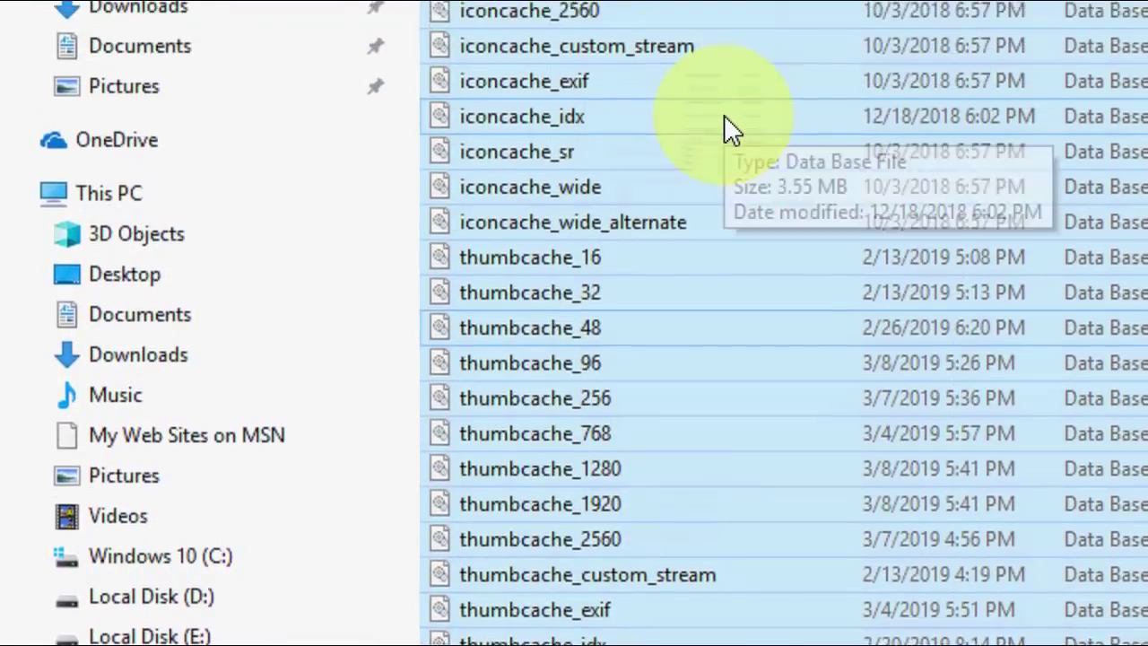
Delete the remaining selected cache files and refresh the desktop
right_click(592, 101)
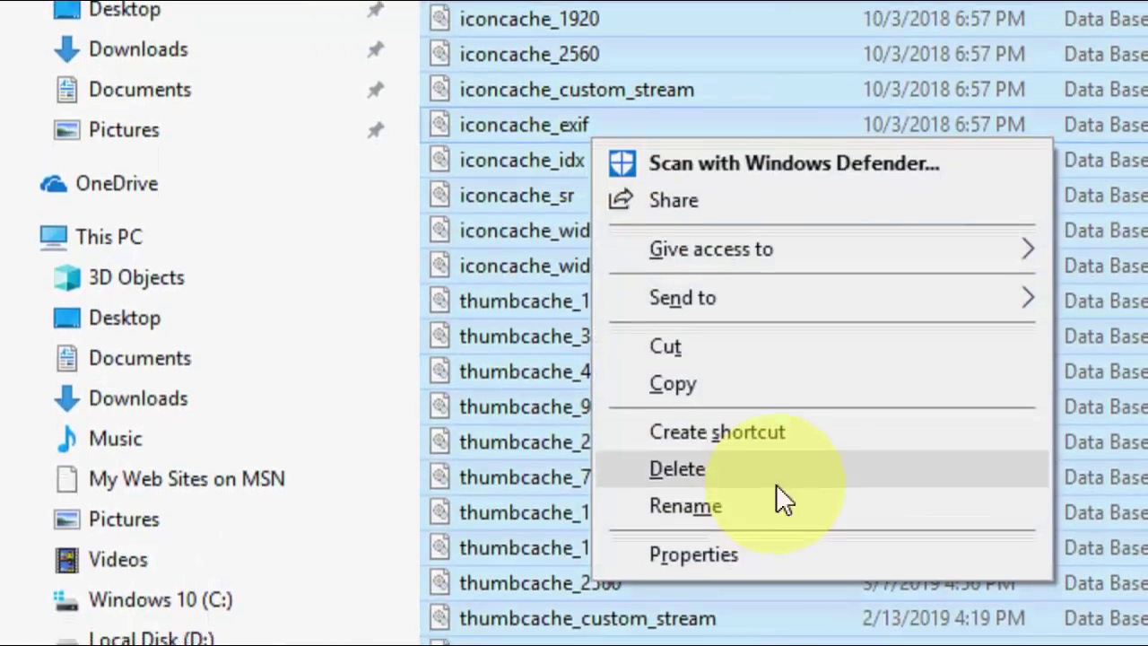
left_click(801, 467)
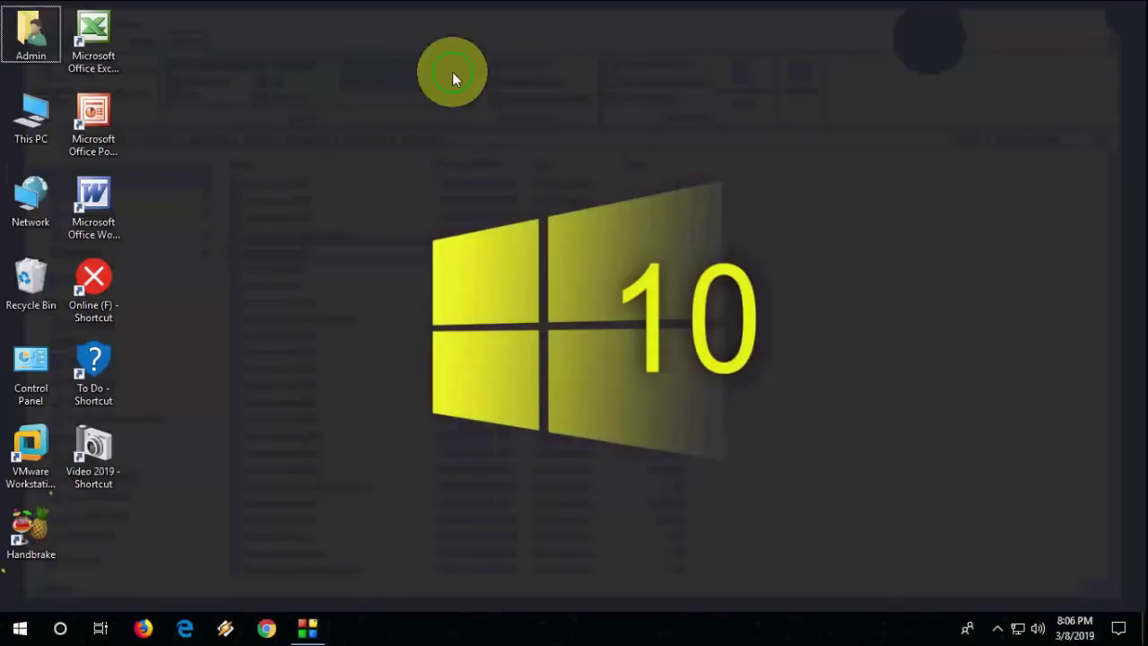
right_click(452, 73)
left_click(484, 121)
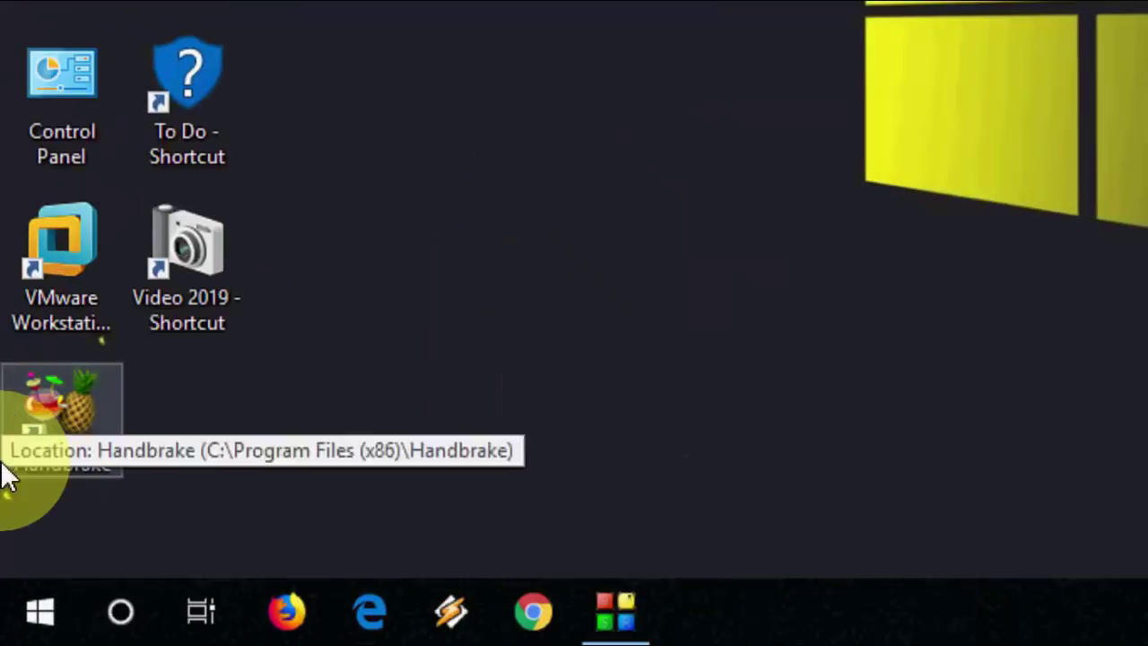
Run regedit from the Run dialog to open Registry Editor
key("super+r")
type("re")
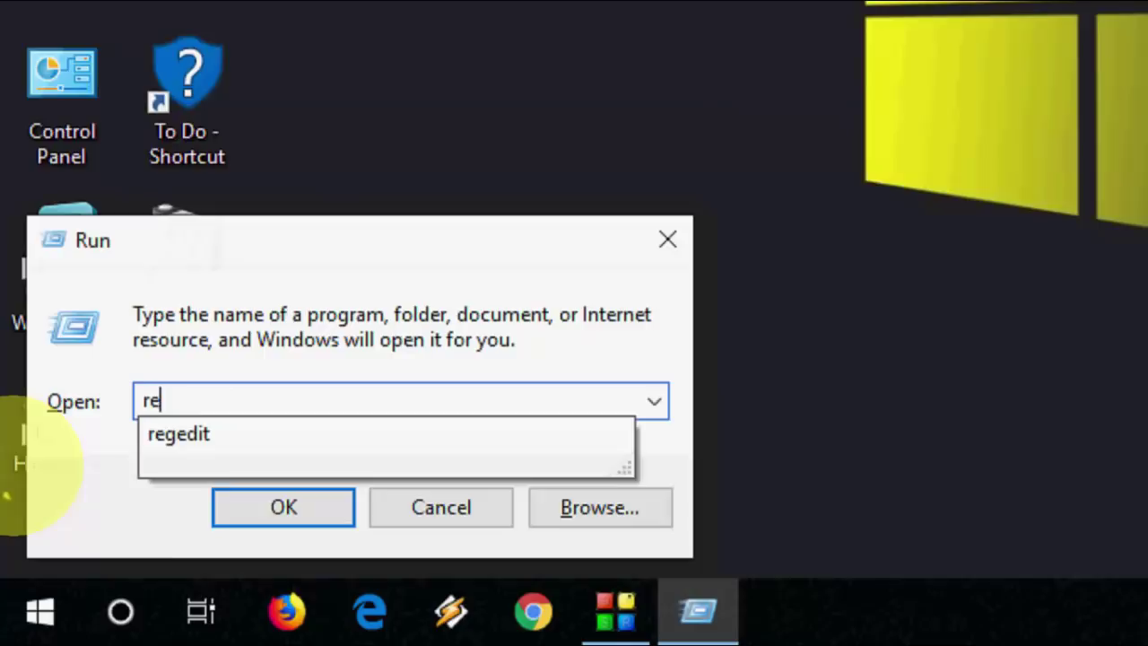
left_click(188, 438)
left_click(256, 512)
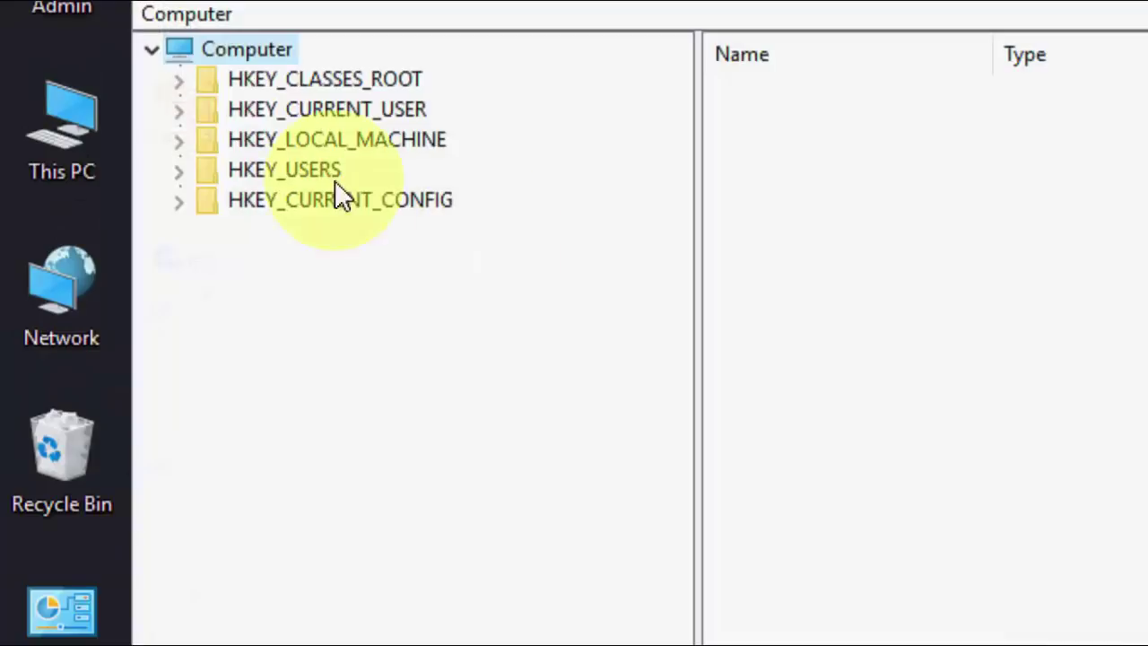
Expand HKEY_LOCAL_MACHINE > SOFTWARE > Microsoft and select the Windows key
left_click(187, 169)
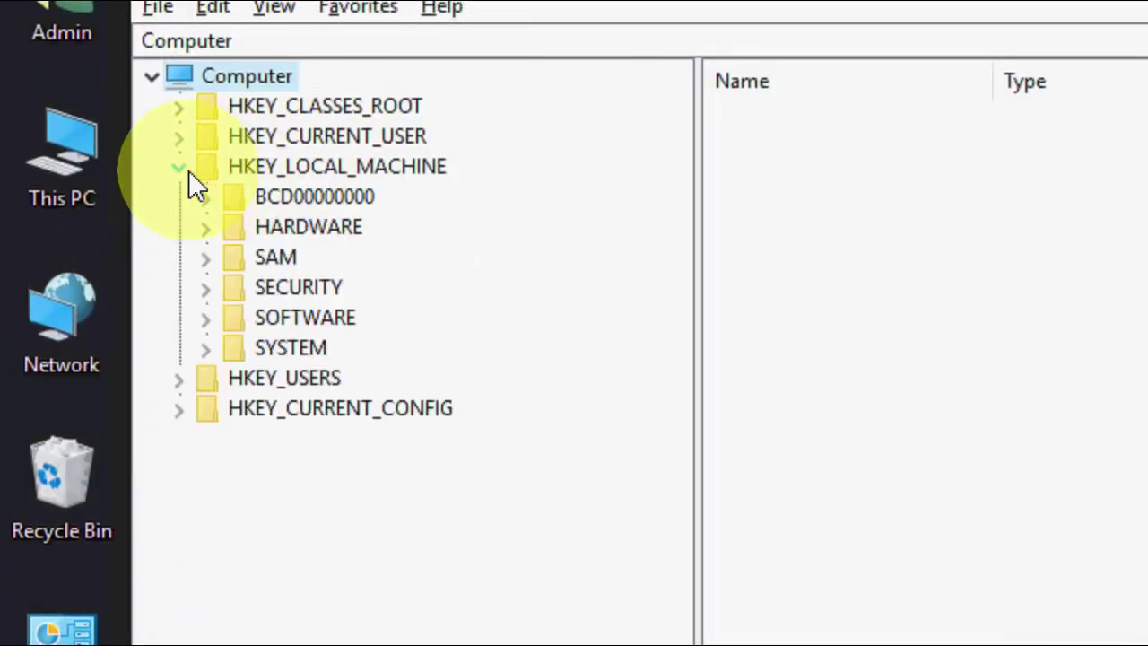
left_click(214, 320)
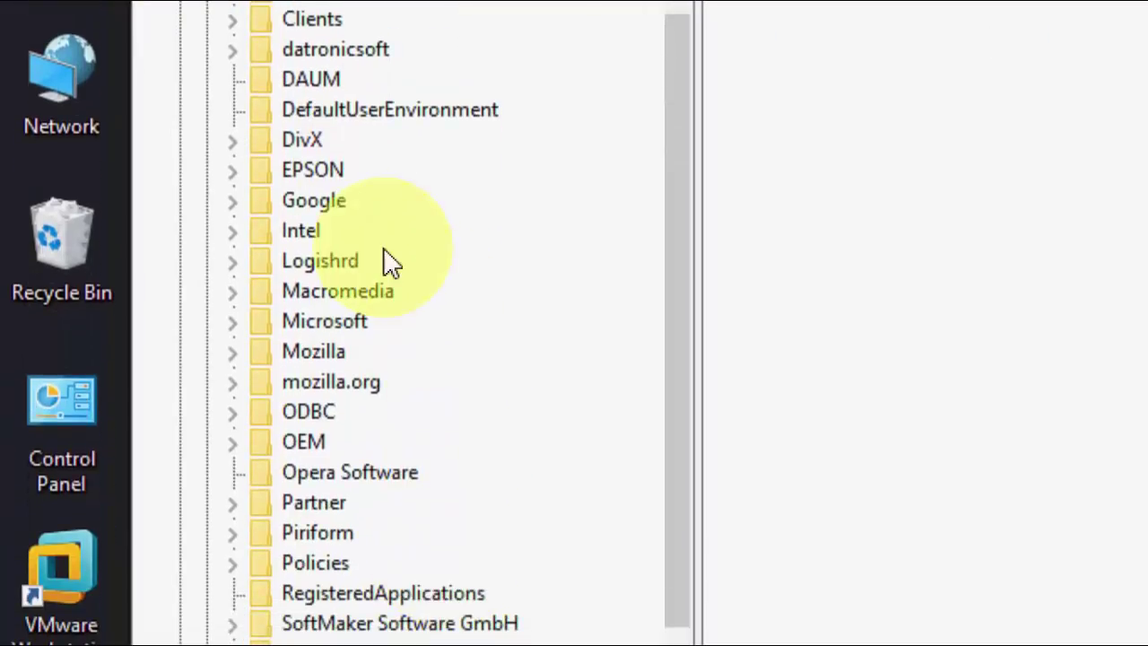
type("mi")
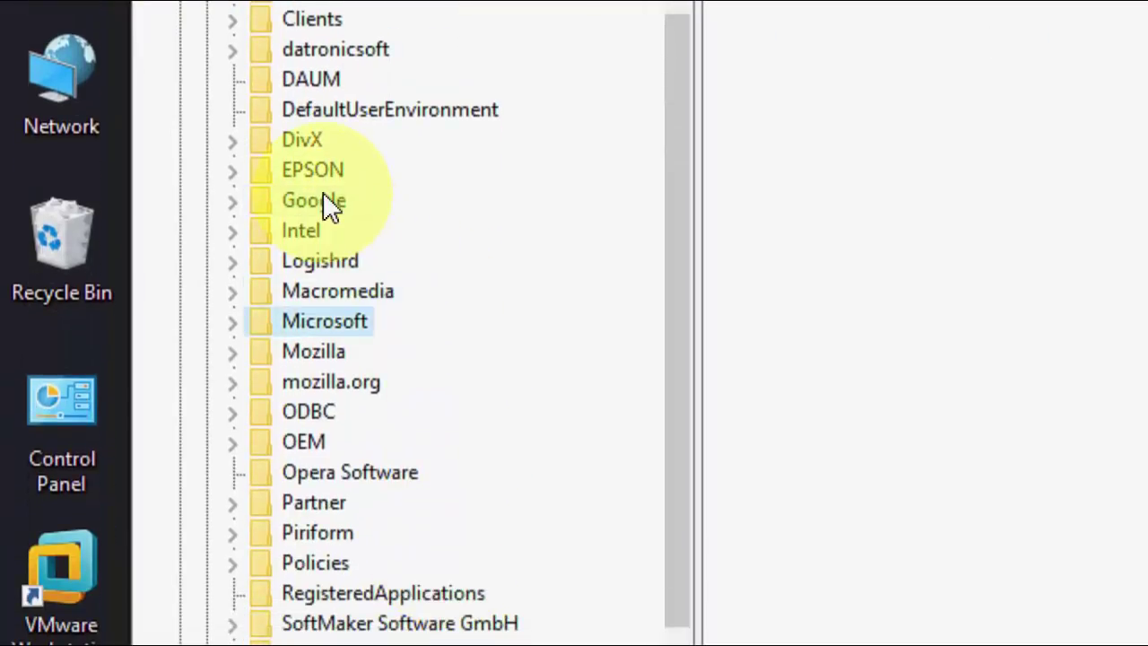
left_click(231, 331)
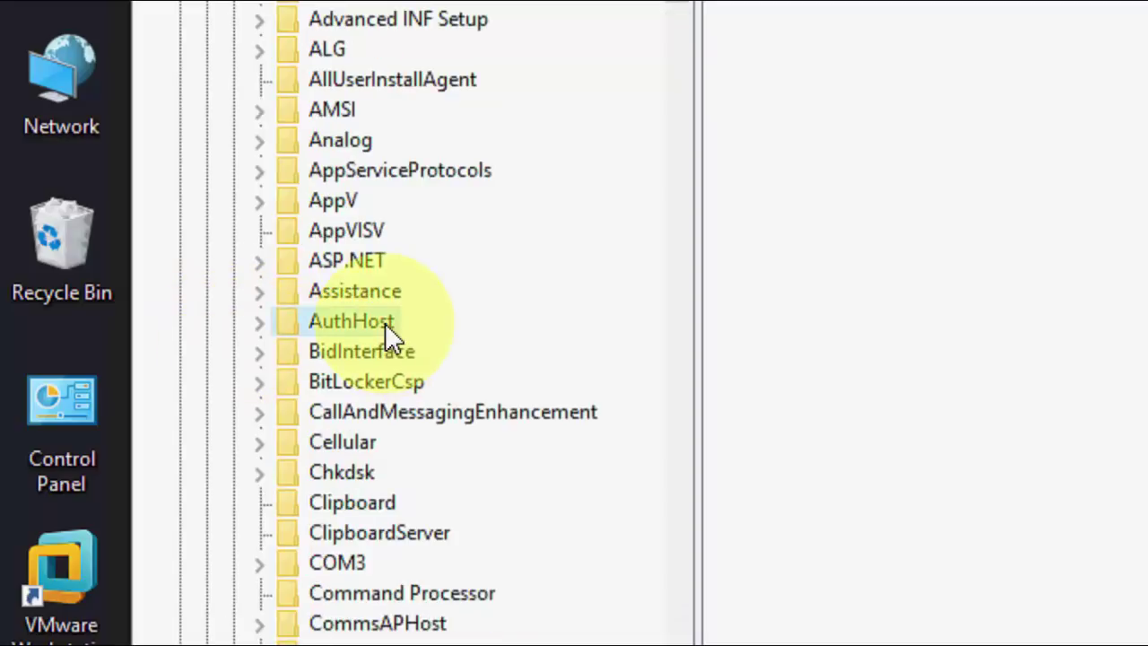
type("wi")
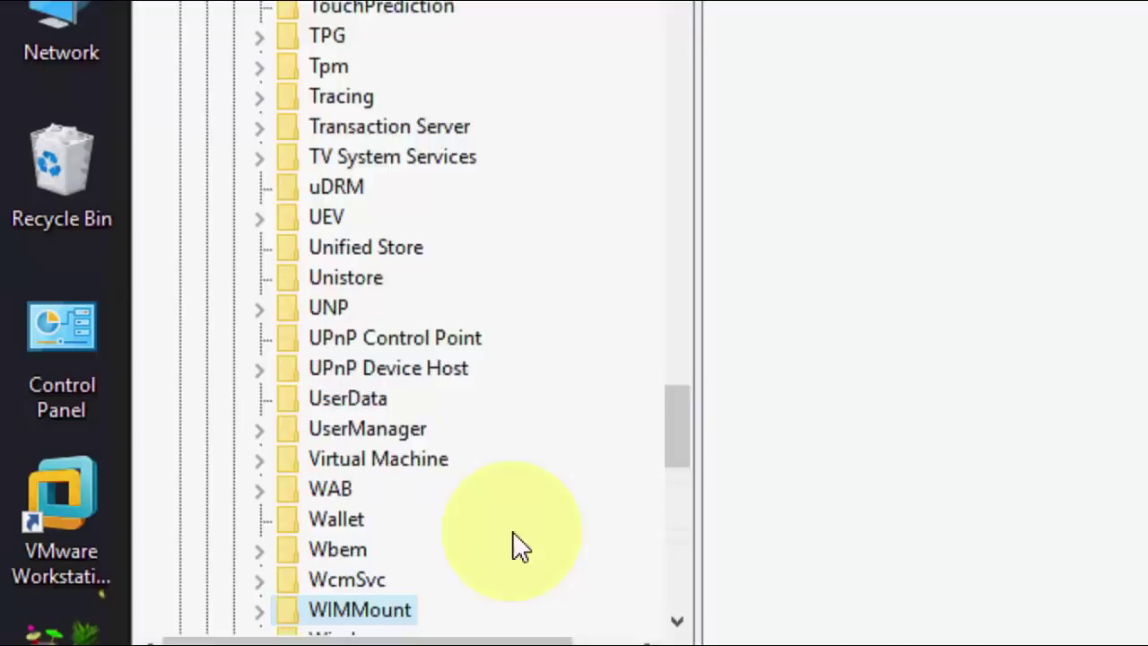
scroll(502, 511, "down", 3)
left_click(334, 359)
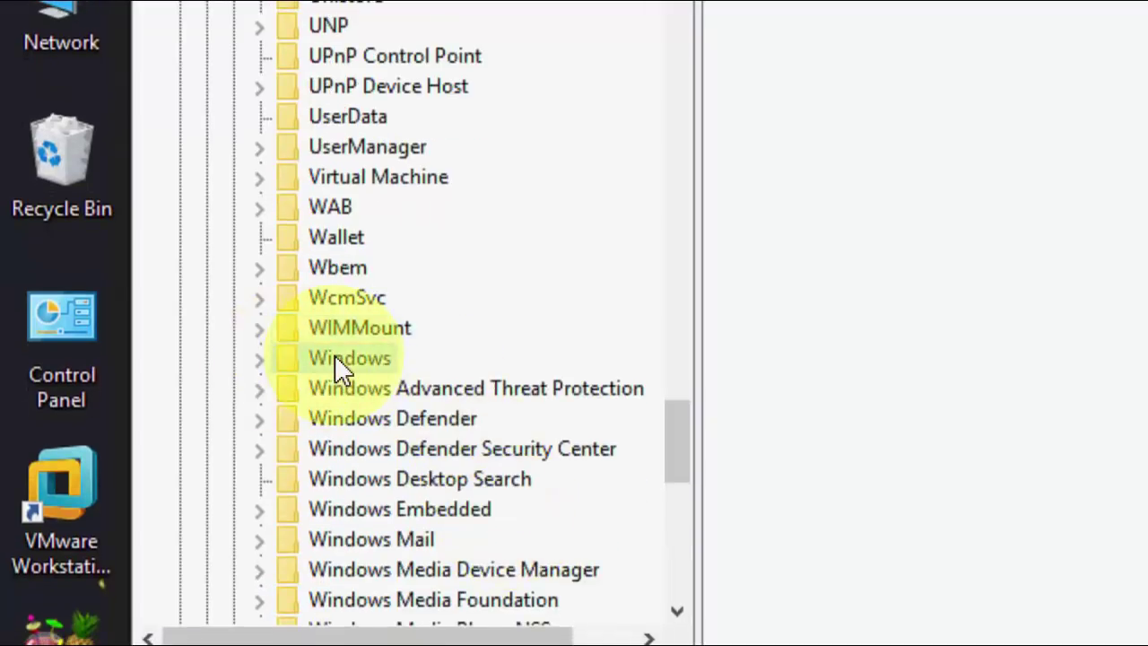
Expand Windows > CurrentVersion and select the Explorer key to list its values
left_click(264, 366)
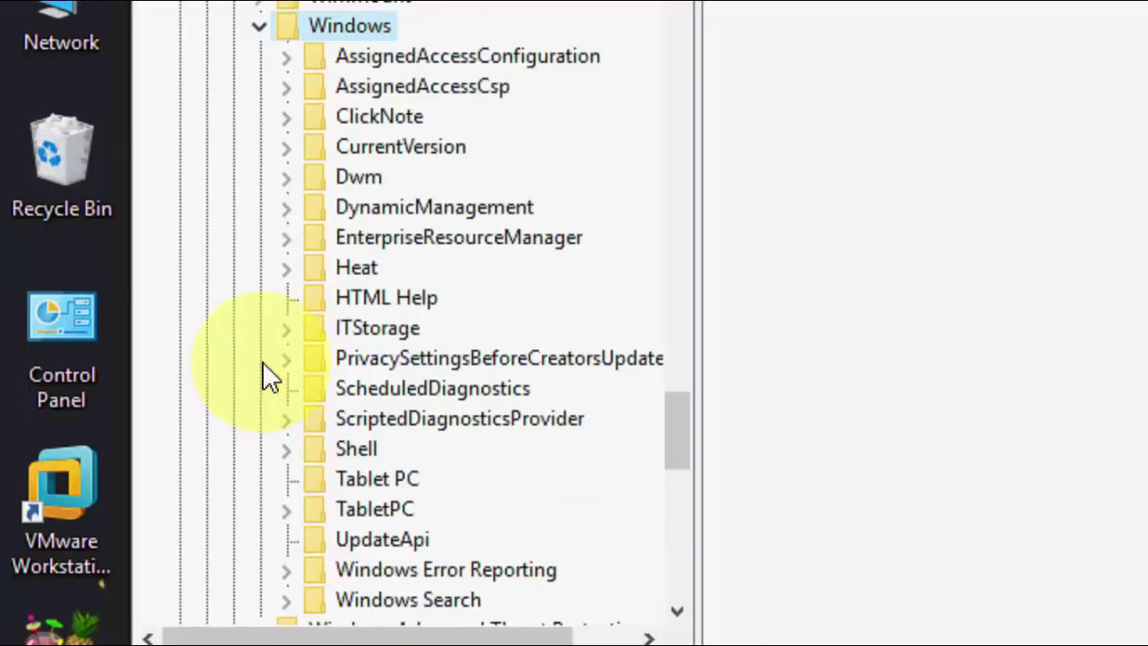
key("Down")
scroll(394, 241, "up", 1)
left_click(387, 283)
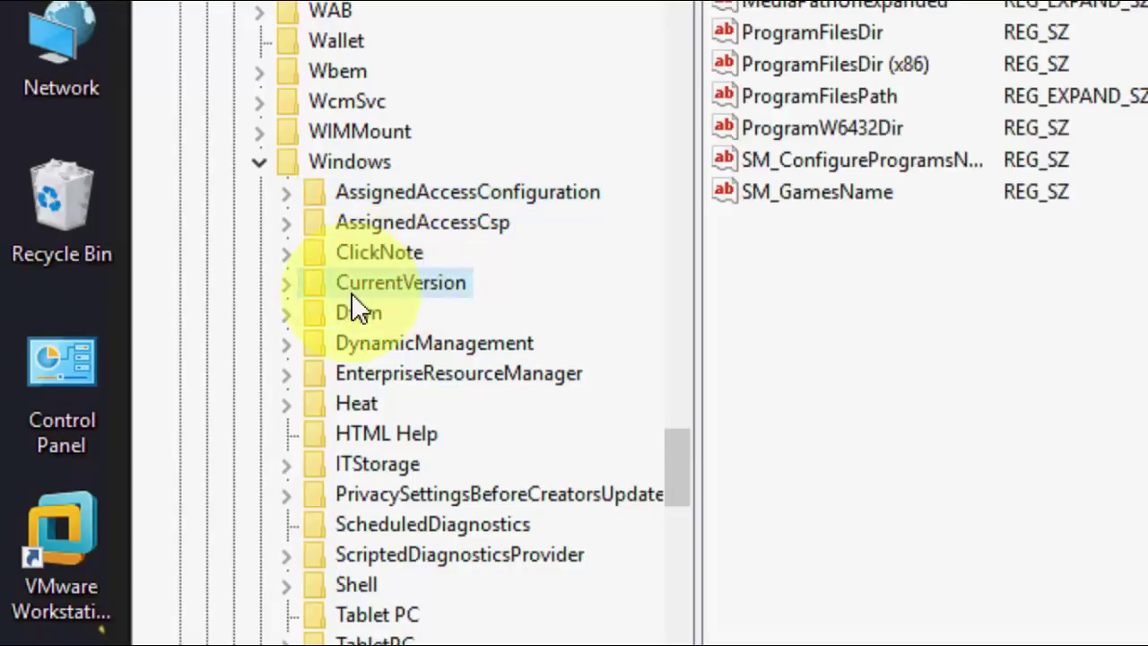
left_click(287, 283)
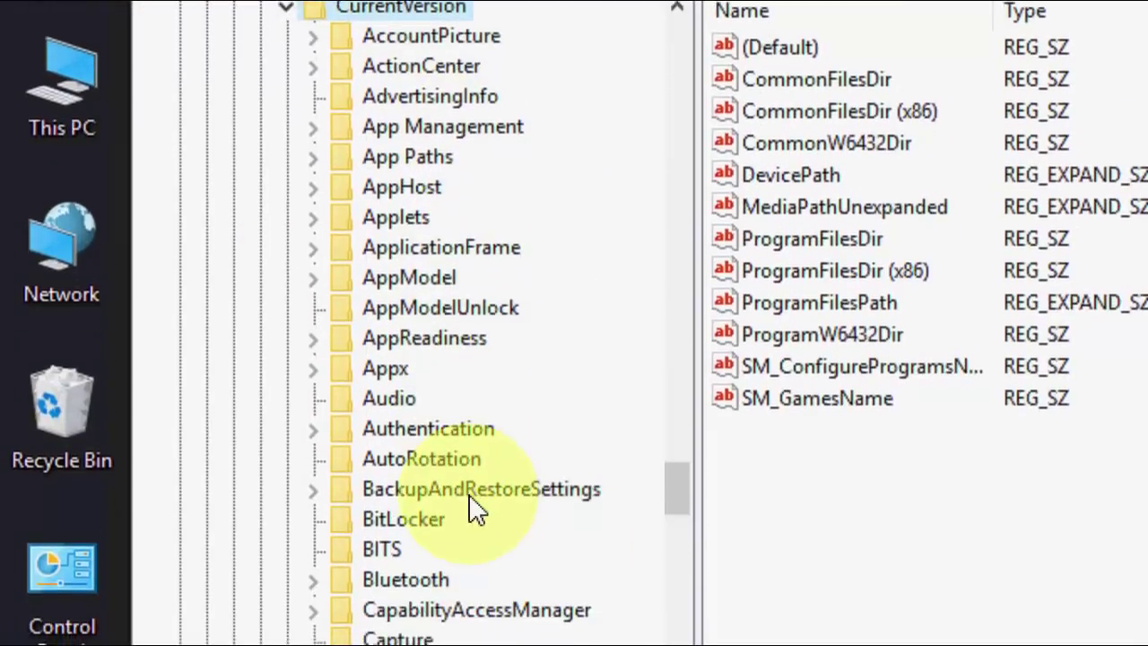
left_click(471, 521)
scroll(471, 525, "down", 5)
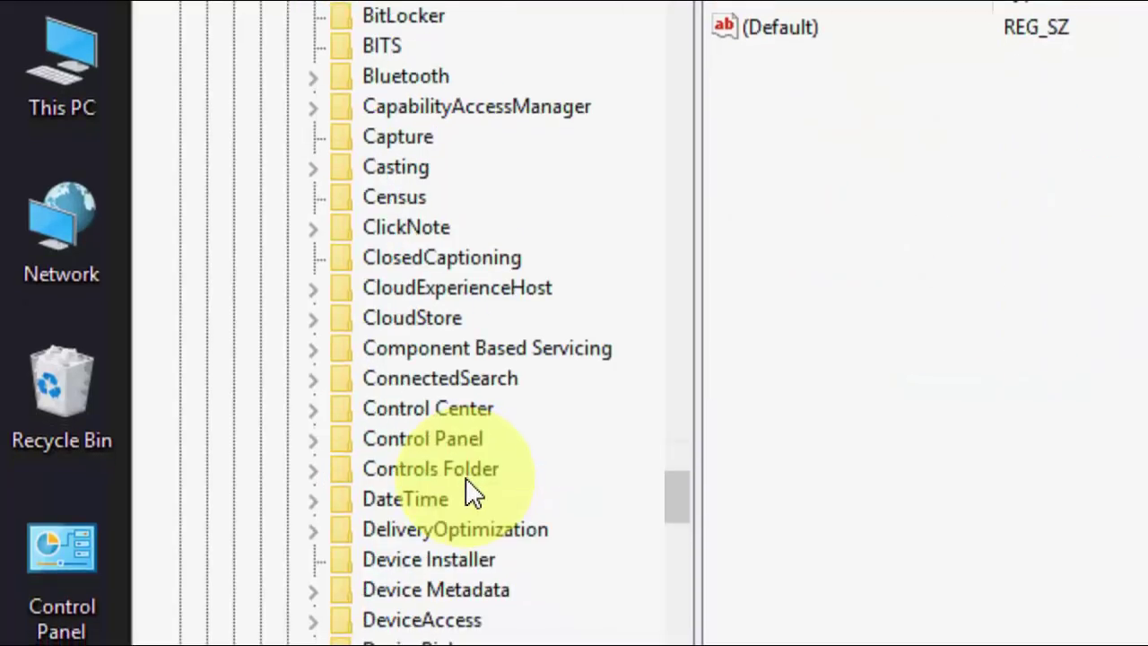
scroll(476, 492, "up", 10)
scroll(472, 466, "down", 18)
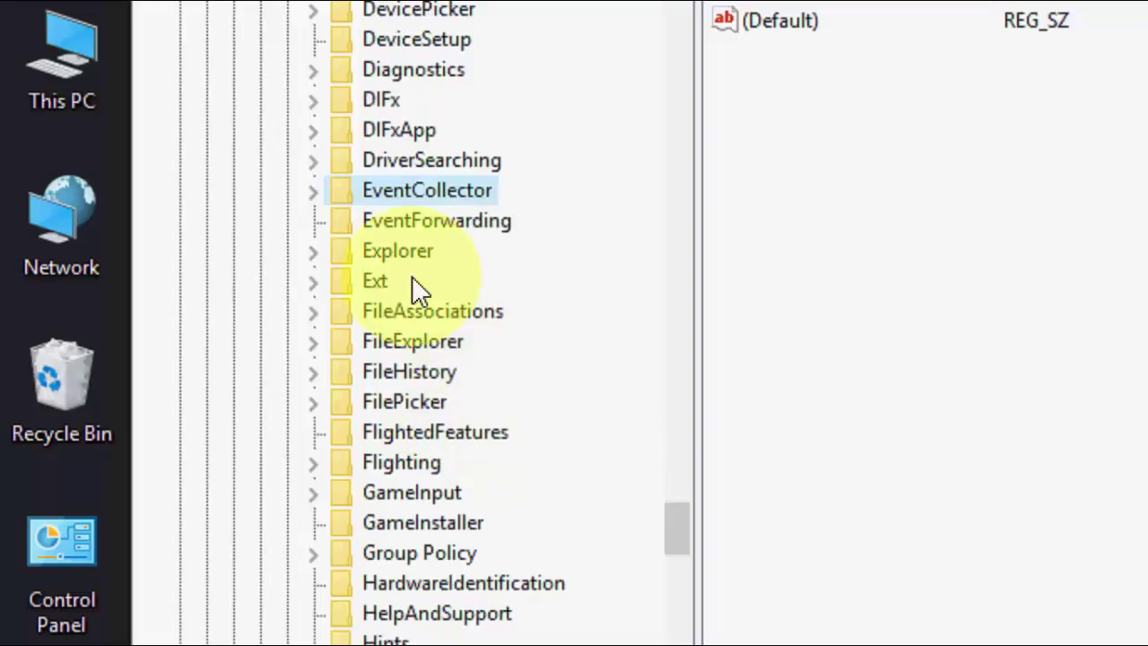
left_click(407, 254)
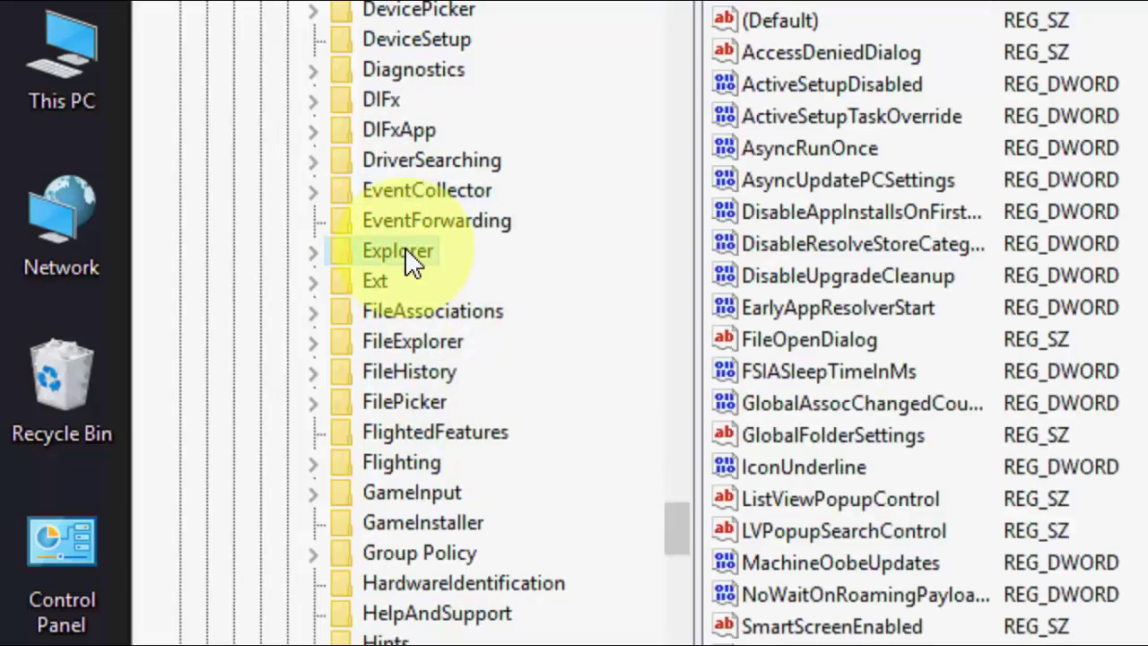
Add a new String Value to the Explorer key named 'Max Cached Icons'
right_click(411, 262)
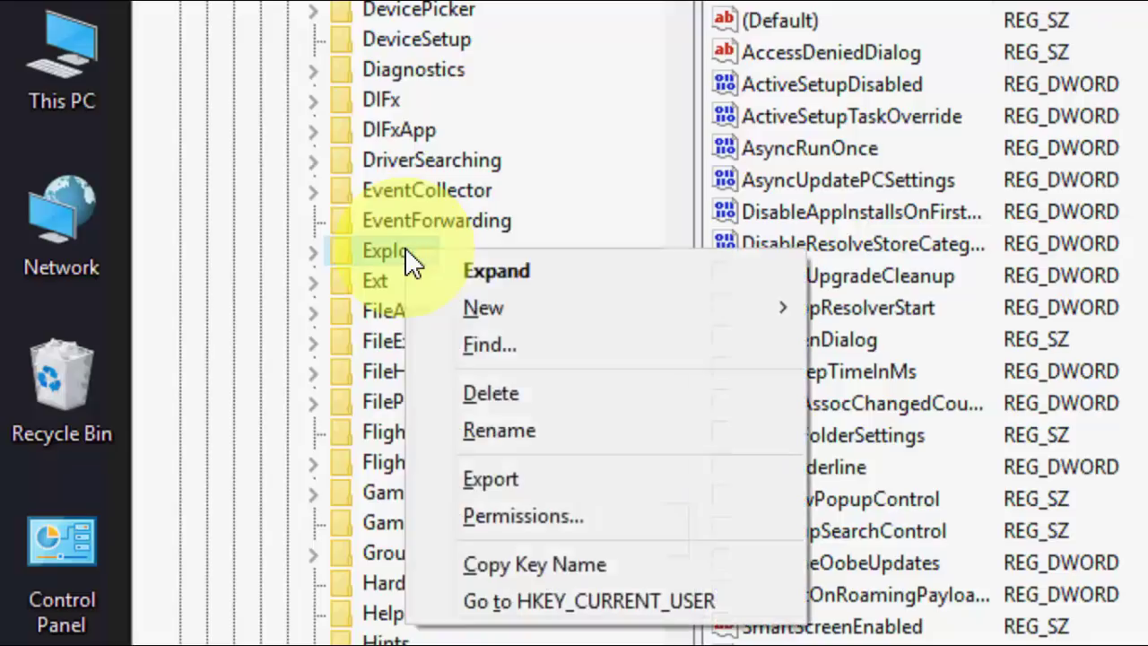
mouse_move(536, 316)
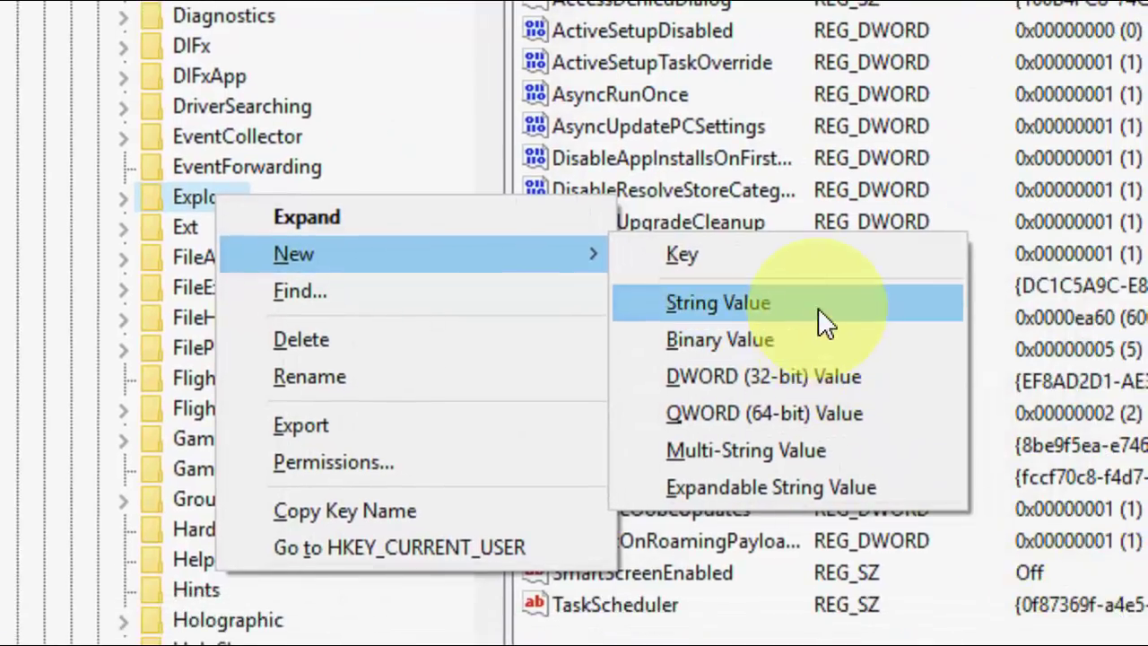
left_click(818, 307)
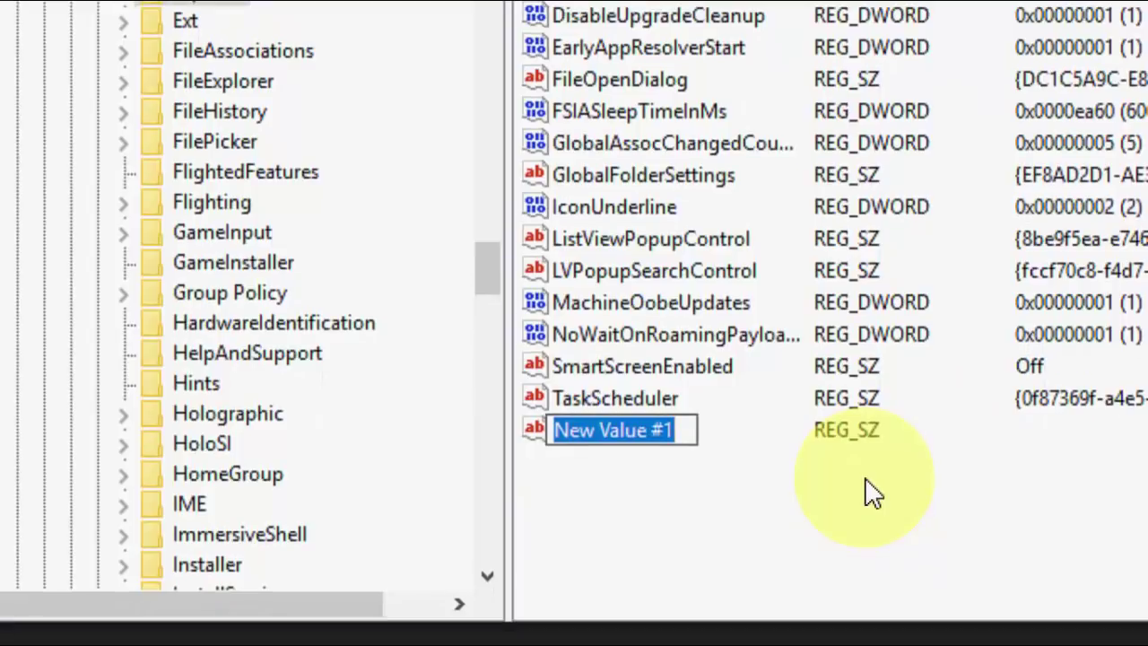
type("Max Cached Icons")
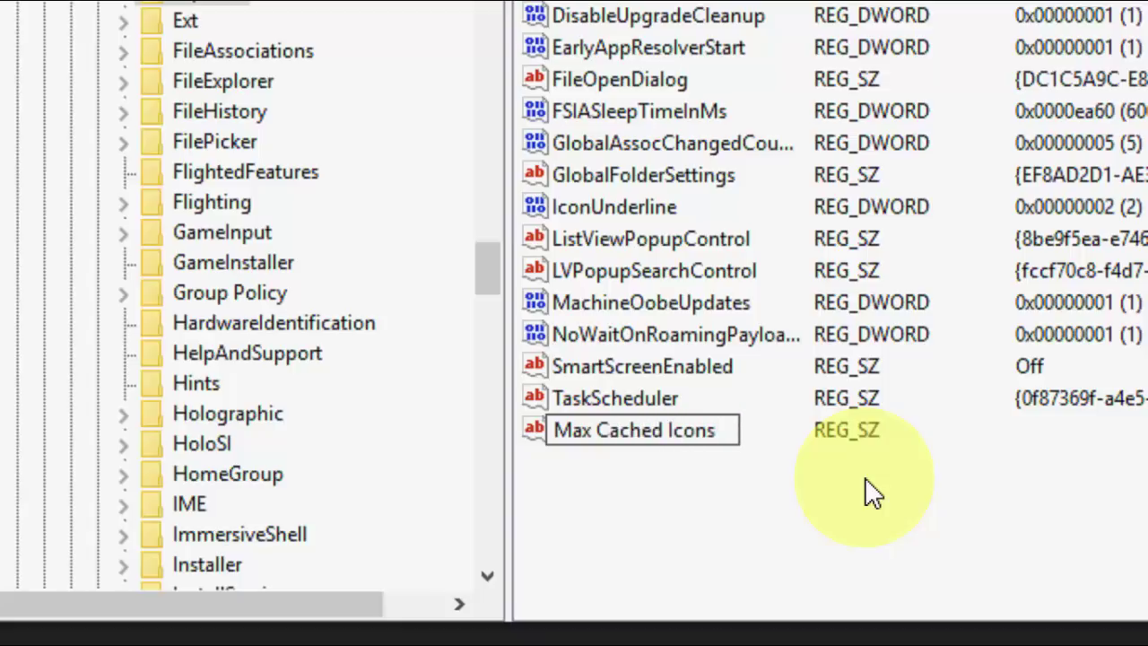
key("Return")
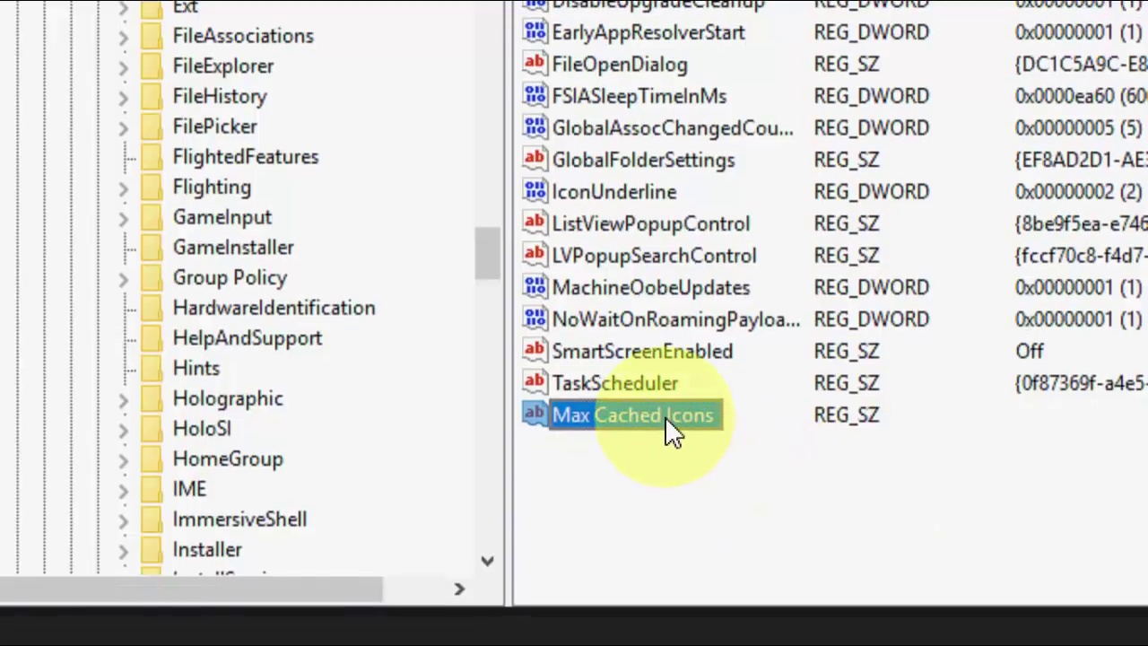
Modify Max Cached Icons, entering 4096 as its value data
right_click(665, 417)
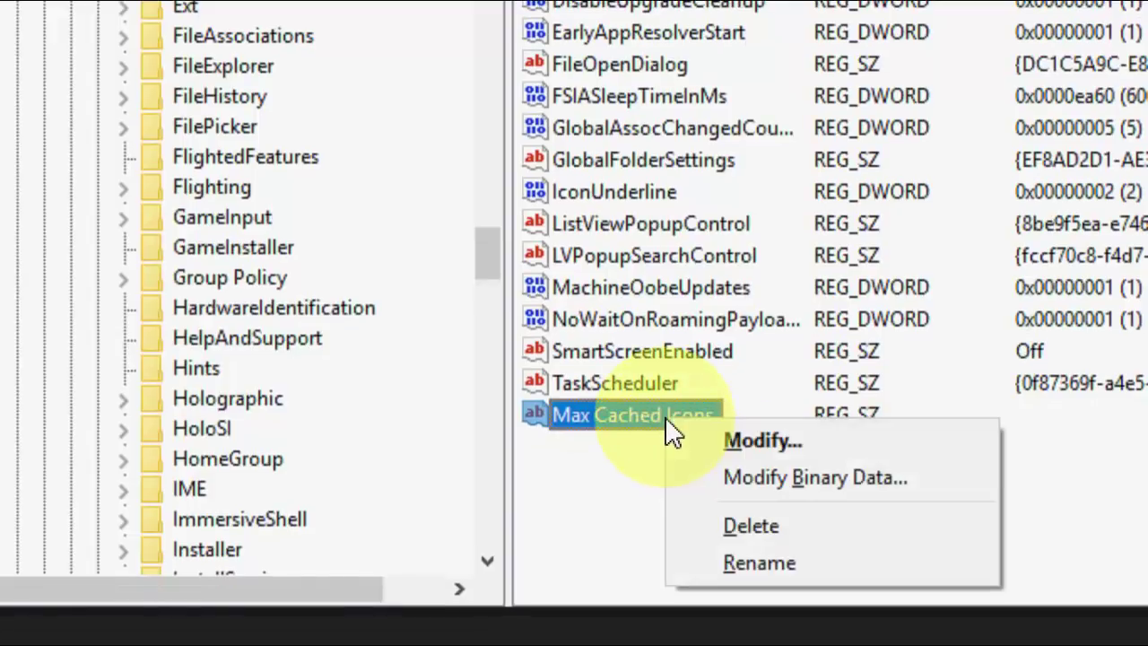
left_click(756, 438)
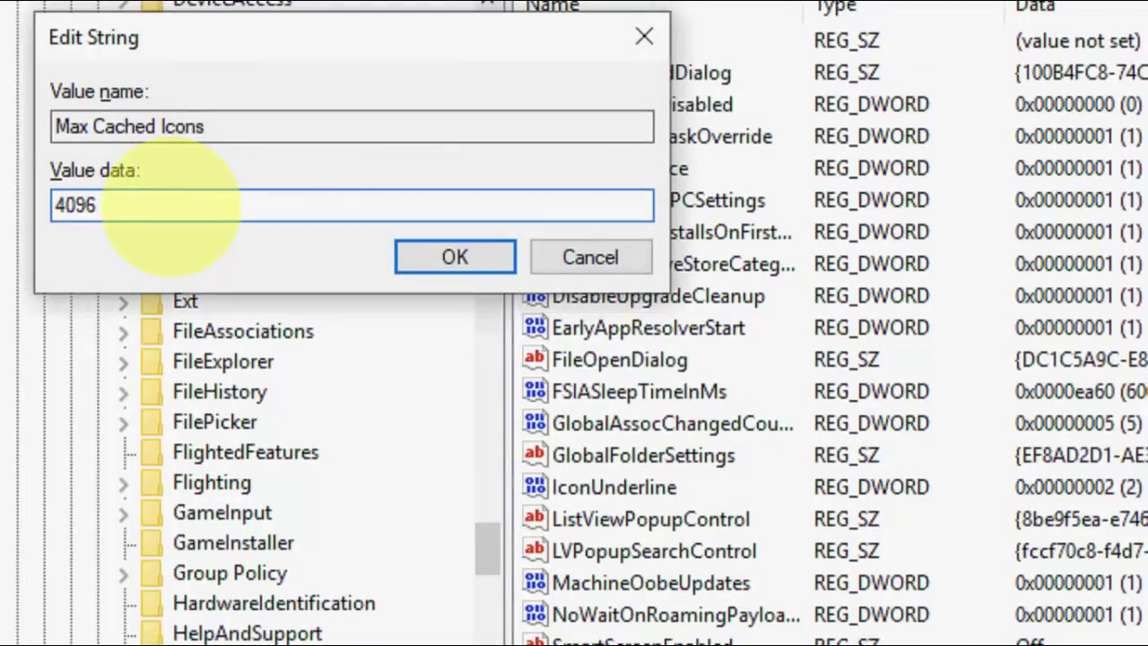
type("4096")
left_click(442, 267)
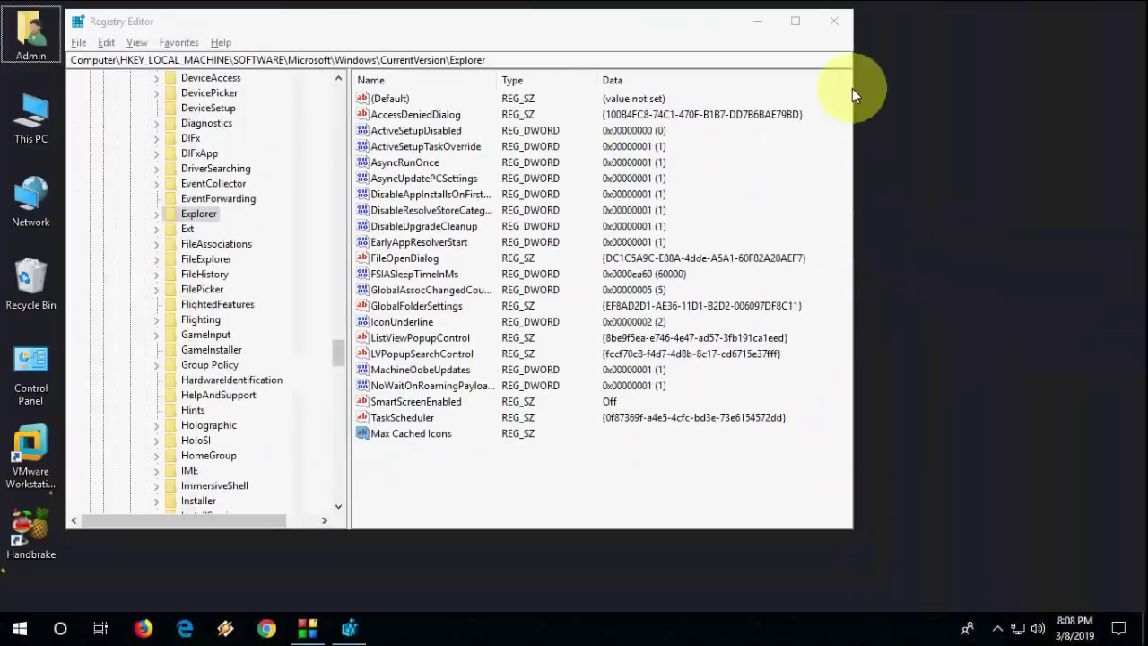
Close Registry Editor now that Max Cached Icons is set to 4096, returning to the desktop
left_click(834, 21)
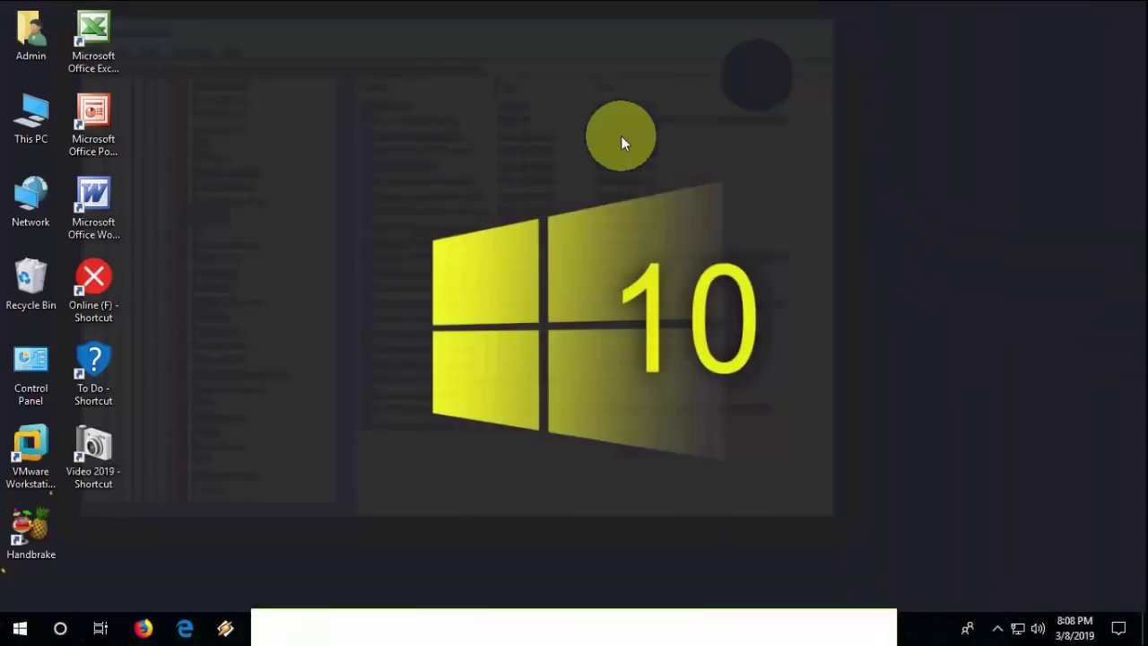